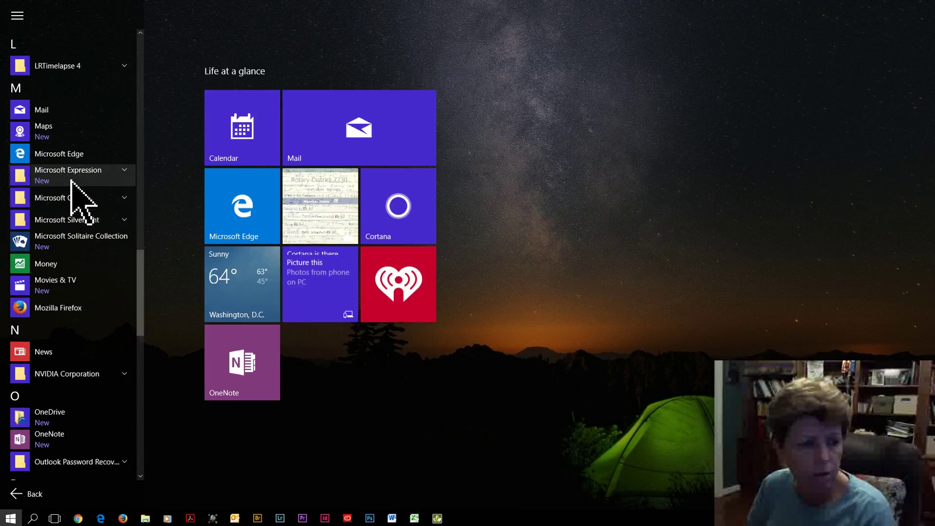
pyautogui.click(126, 170)
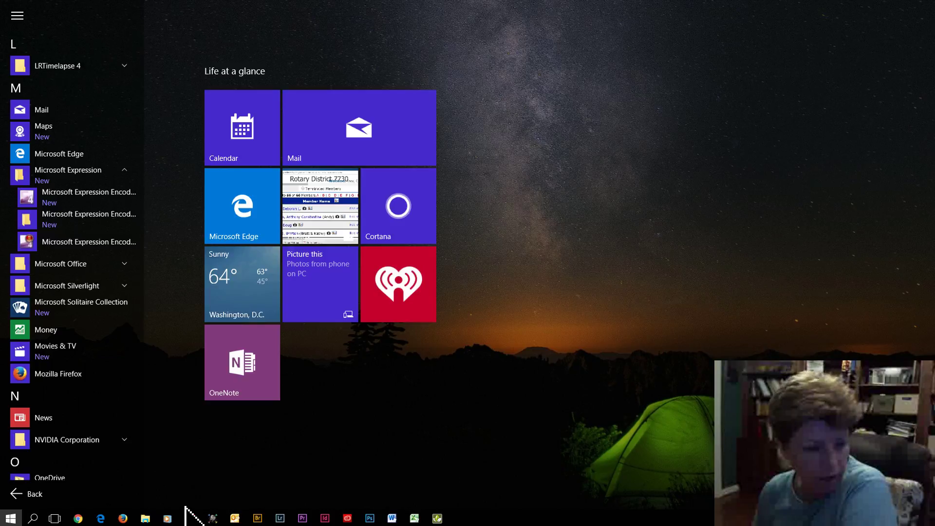
pyautogui.click(235, 518)
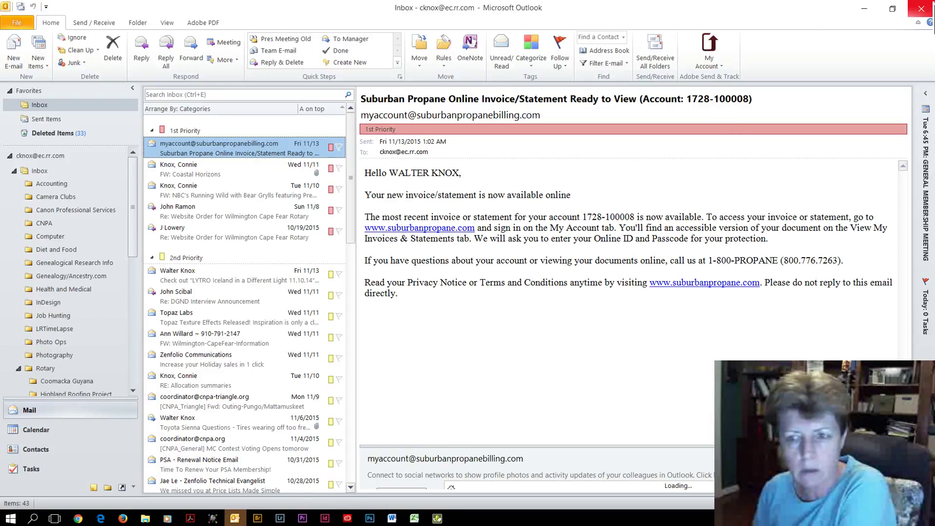
pyautogui.press('super+d')
# Switch to Adobe Bridge and open the elk photo IF8A0050.CR2 in Camera Raw.
pyautogui.click(257, 518)
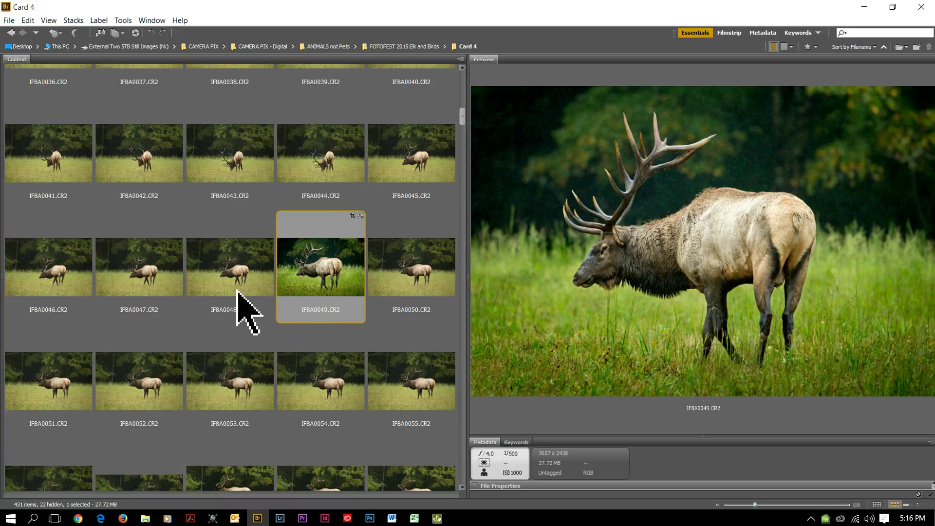
pyautogui.click(117, 280)
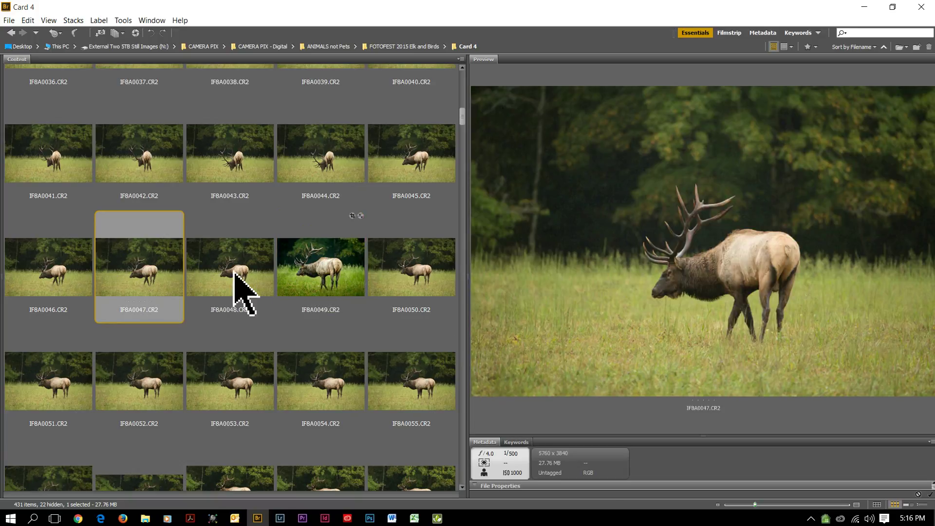
pyautogui.click(423, 281)
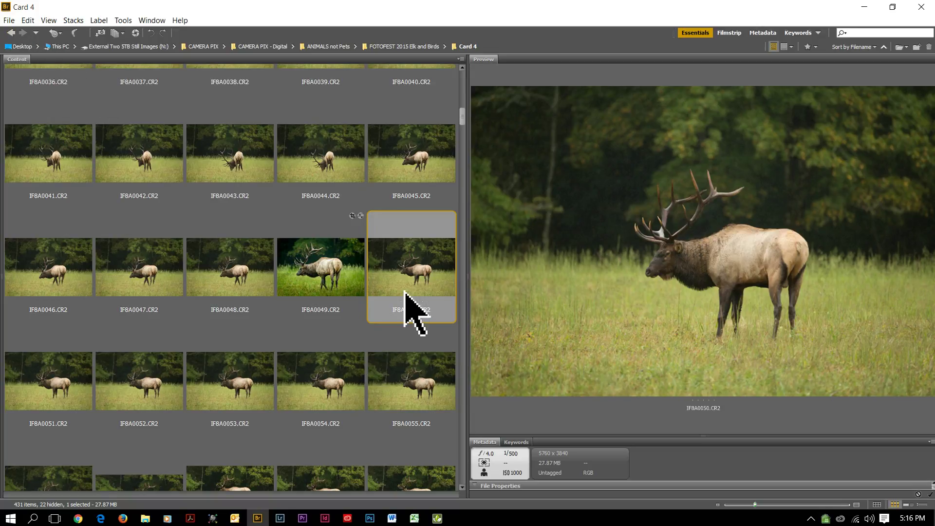
pyautogui.rightClick(408, 267)
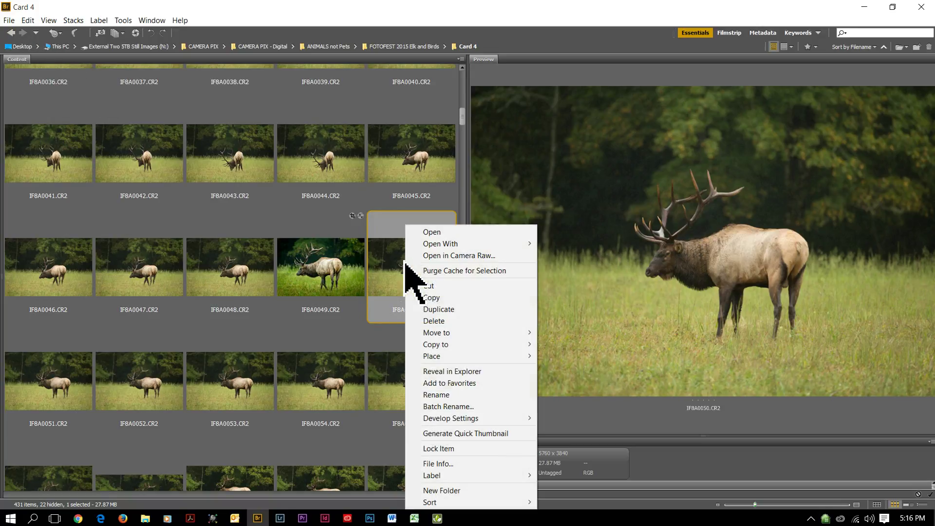
pyautogui.click(447, 256)
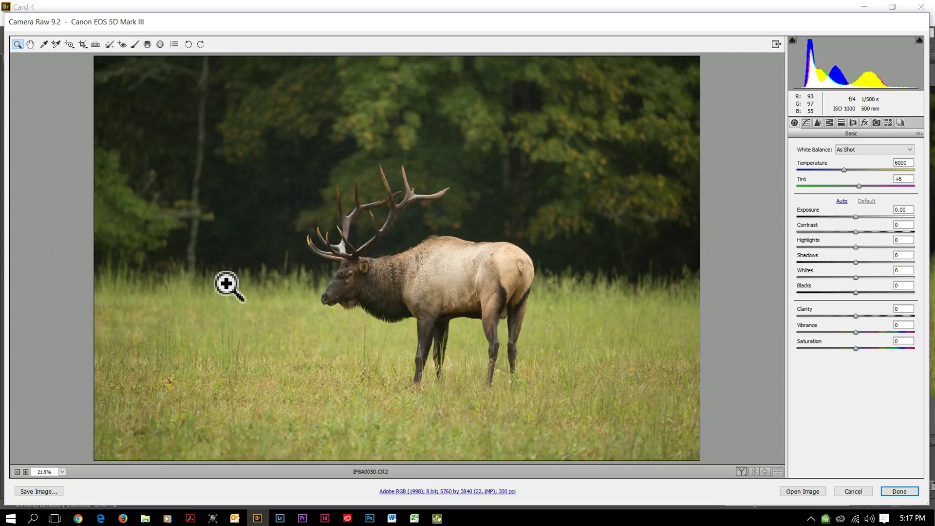
# Crop the photo closely around the elk to about 3734 by 2489 pixels and apply the crop.
pyautogui.click(82, 44)
pyautogui.moveTo(249, 151); pyautogui.dragTo(661, 463)
pyautogui.moveTo(609, 376); pyautogui.dragTo(591, 355)
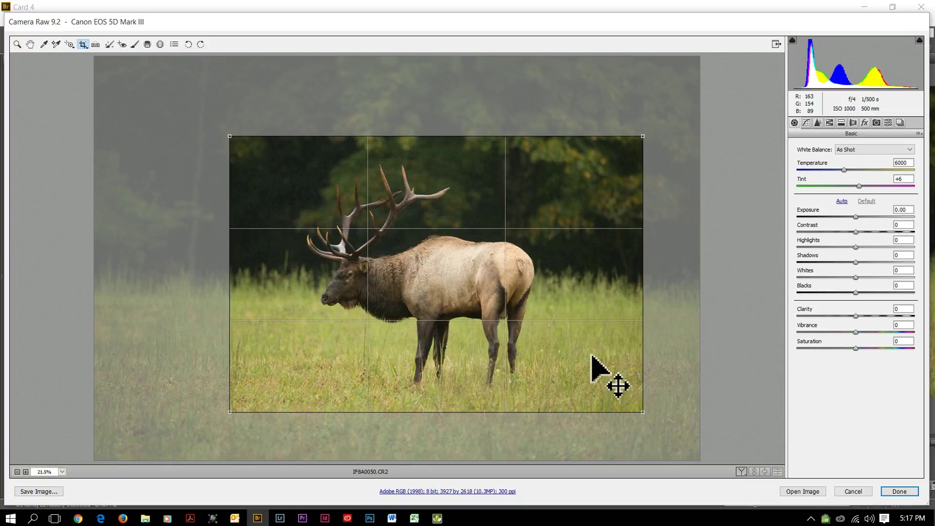
pyautogui.moveTo(641, 139); pyautogui.dragTo(569, 192)
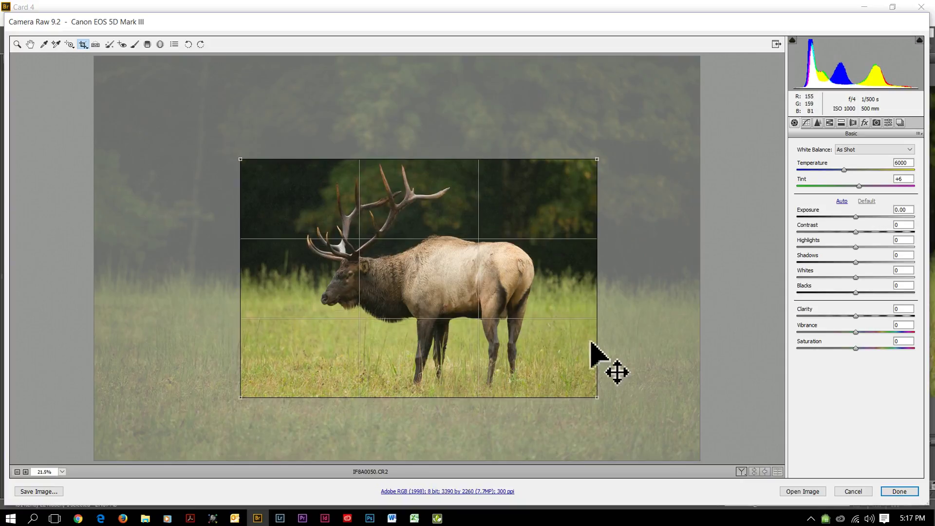
pyautogui.moveTo(598, 402); pyautogui.dragTo(633, 438)
pyautogui.moveTo(579, 386); pyautogui.dragTo(571, 371)
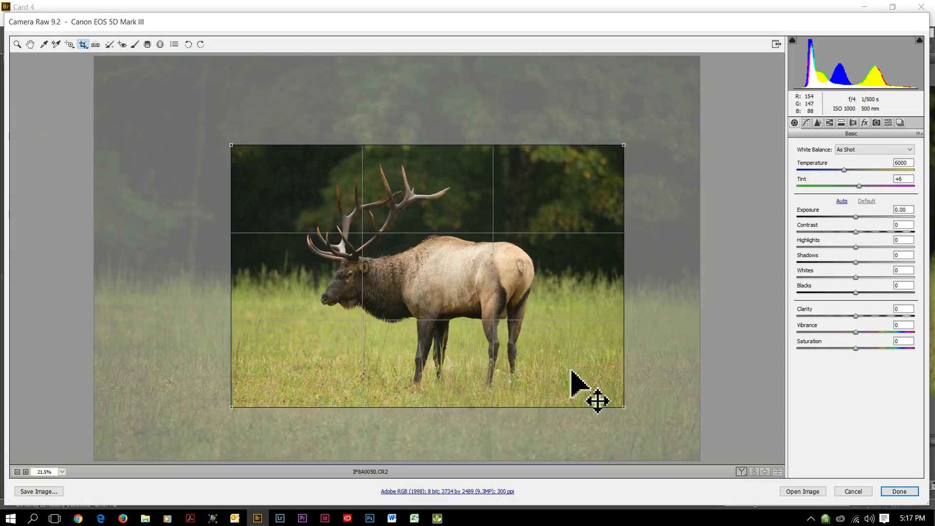
pyautogui.press('Return')
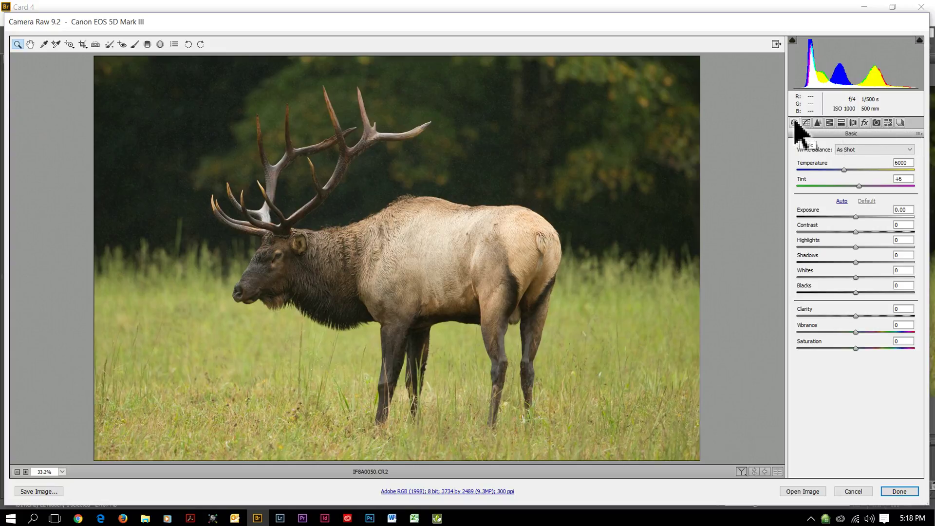
# Try a custom white balance sampled from the pale base of the elk's antlers, and undo it.
pyautogui.click(43, 45)
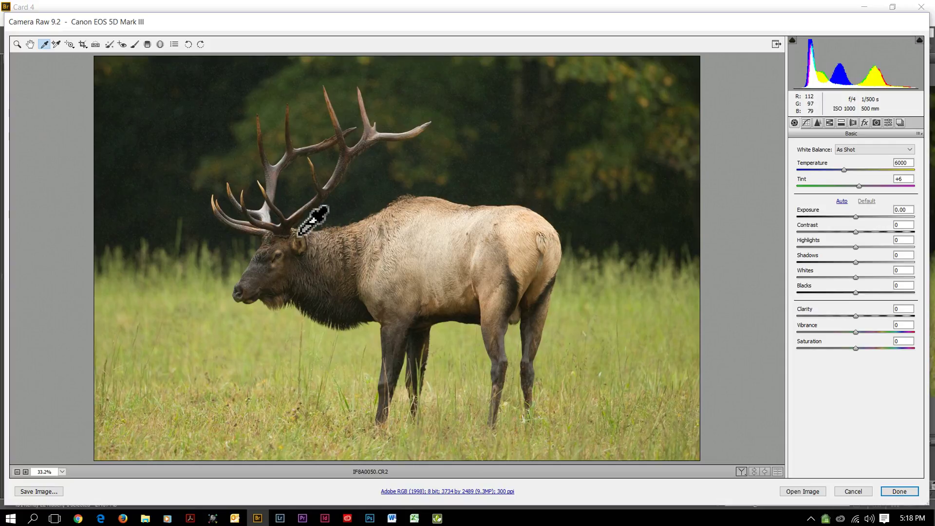
pyautogui.click(266, 217)
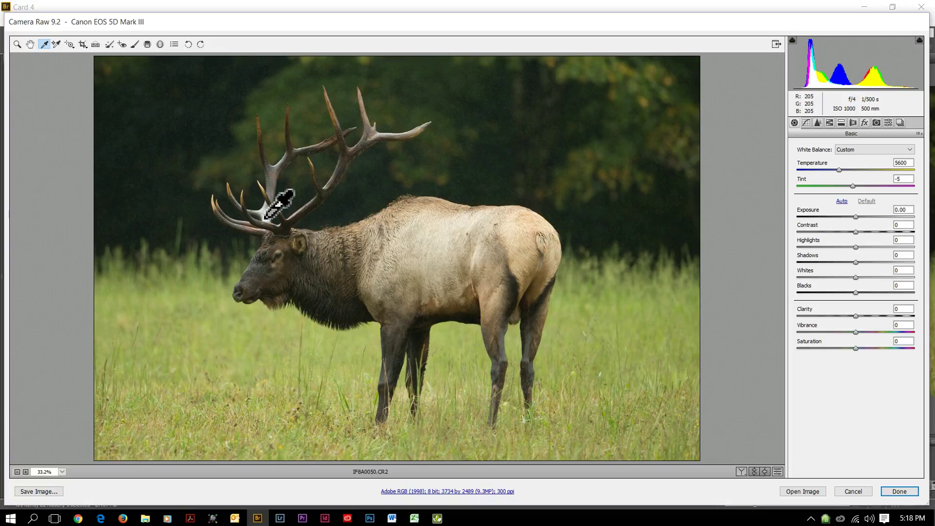
pyautogui.click(266, 217)
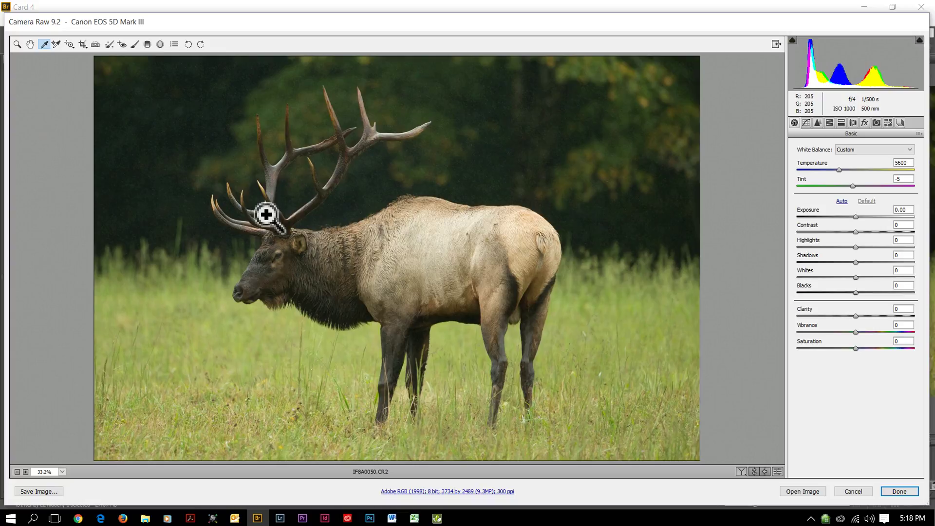
pyautogui.hotkey('ctrl', 'z')
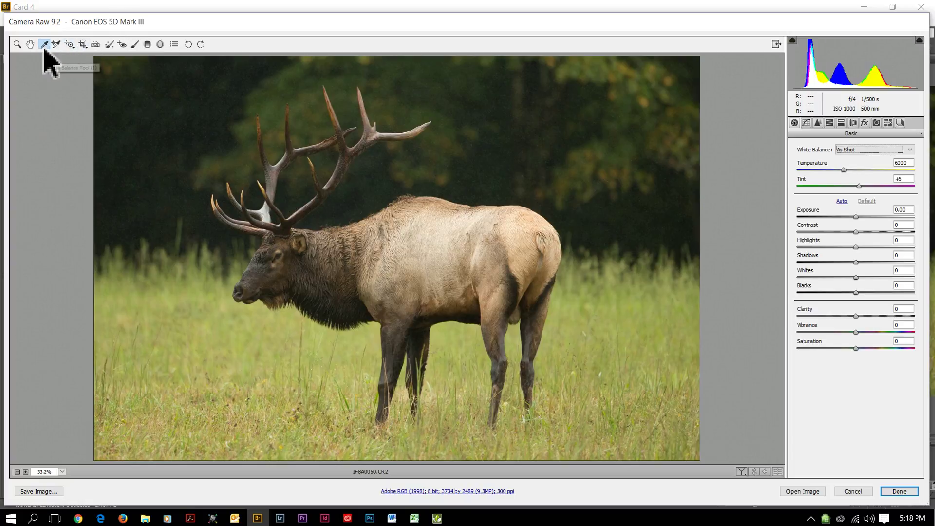
# Try the Straighten tool on the cropped photo, first along the grass line and again along a steep diagonal.
pyautogui.click(96, 47)
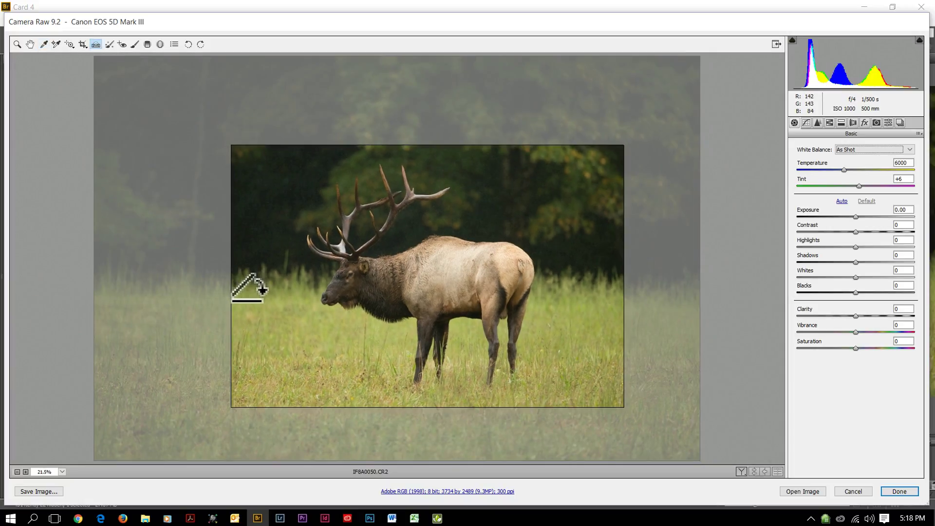
pyautogui.moveTo(232, 294); pyautogui.dragTo(661, 294)
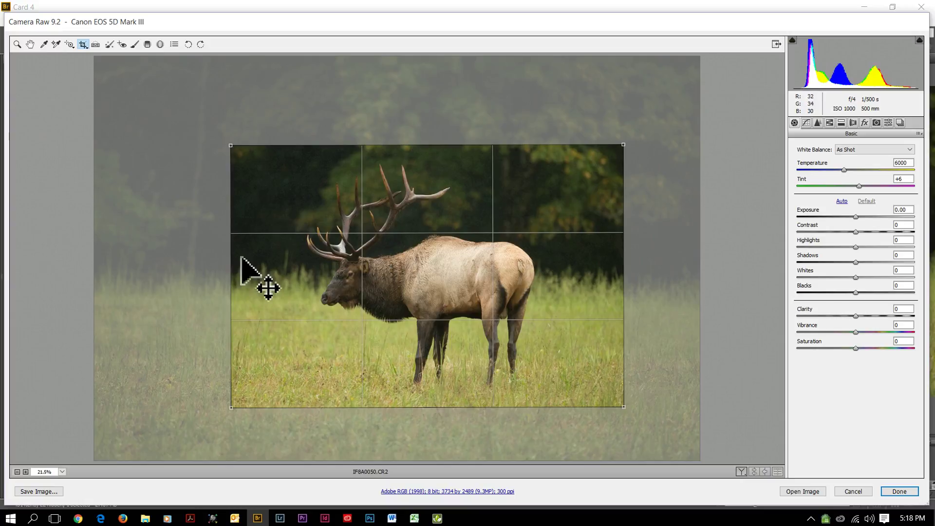
pyautogui.click(96, 44)
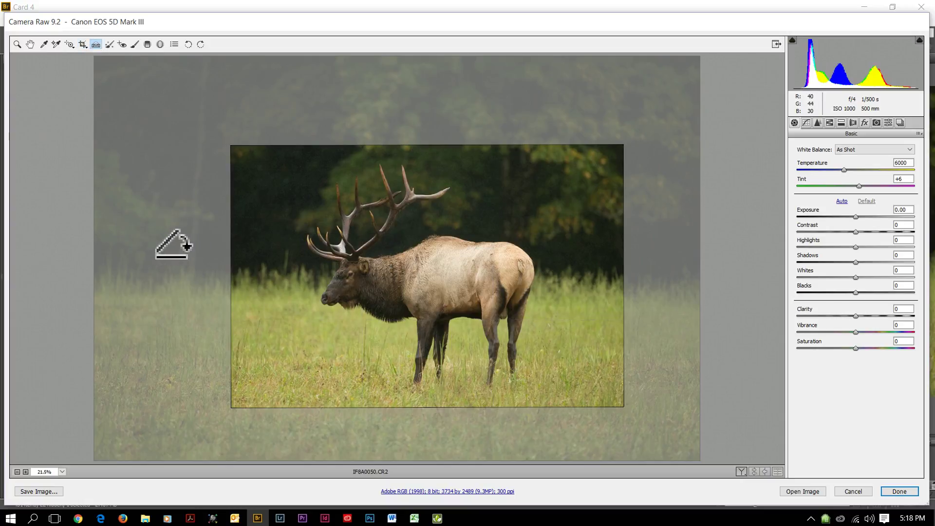
pyautogui.moveTo(132, 226); pyautogui.dragTo(692, 353)
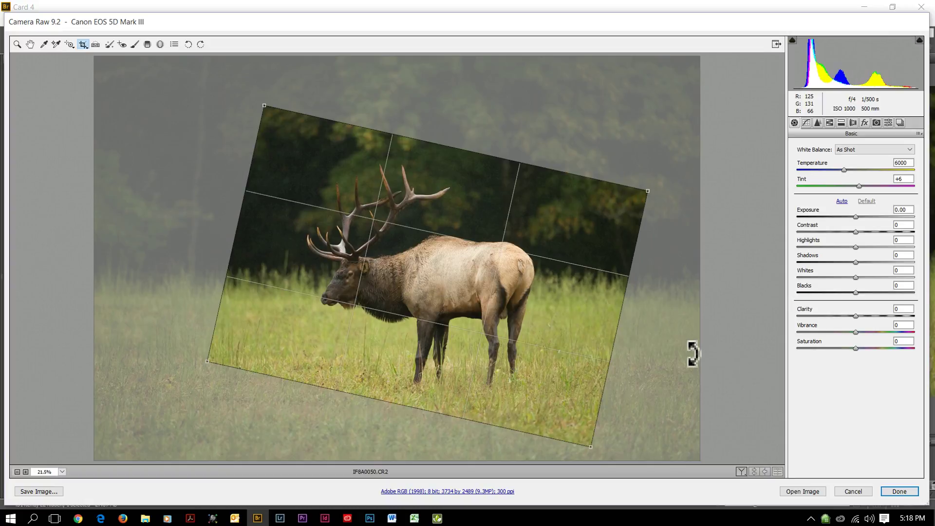
# Straighten the tilted crop along the line where the grass meets the trees and apply it.
pyautogui.click(96, 44)
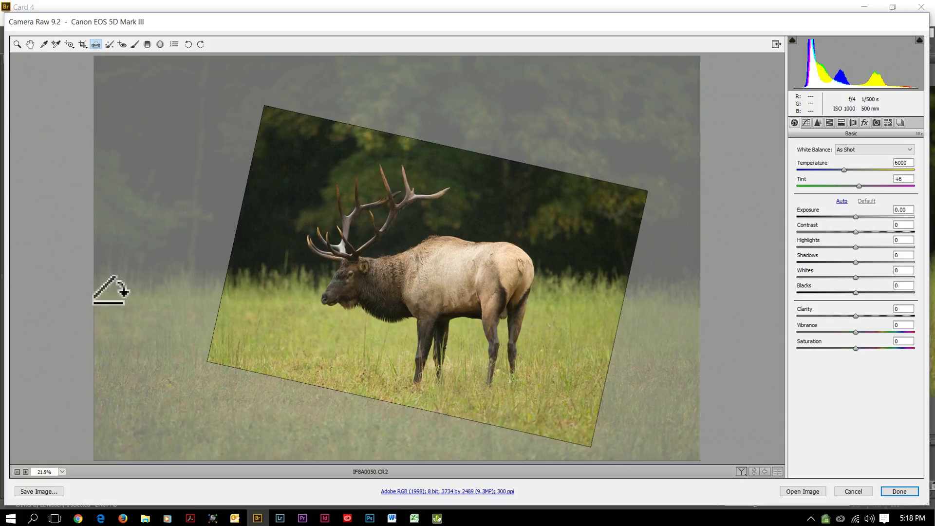
pyautogui.moveTo(94, 294); pyautogui.dragTo(715, 304)
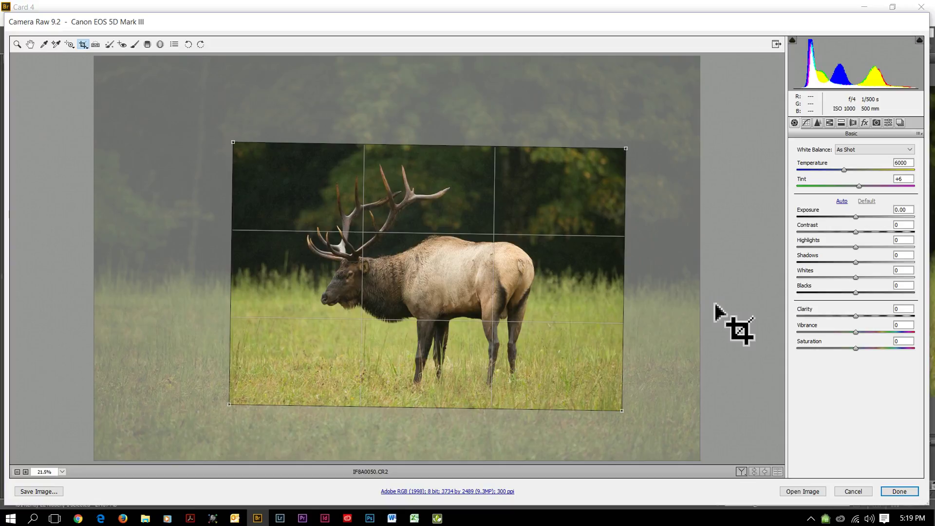
pyautogui.press('Return')
pyautogui.press('z')
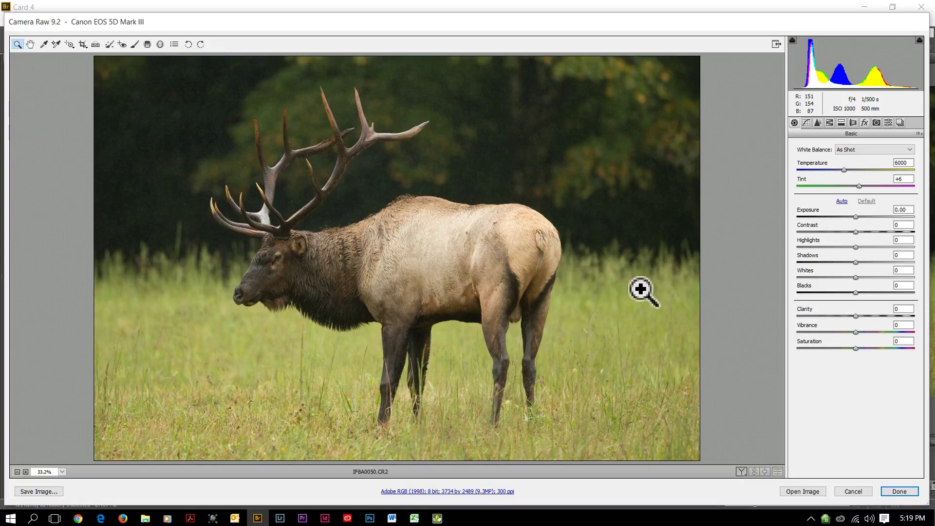
# Try healing a spot on the elk's rump with the Spot Removal tool, and delete that correction.
pyautogui.click(109, 45)
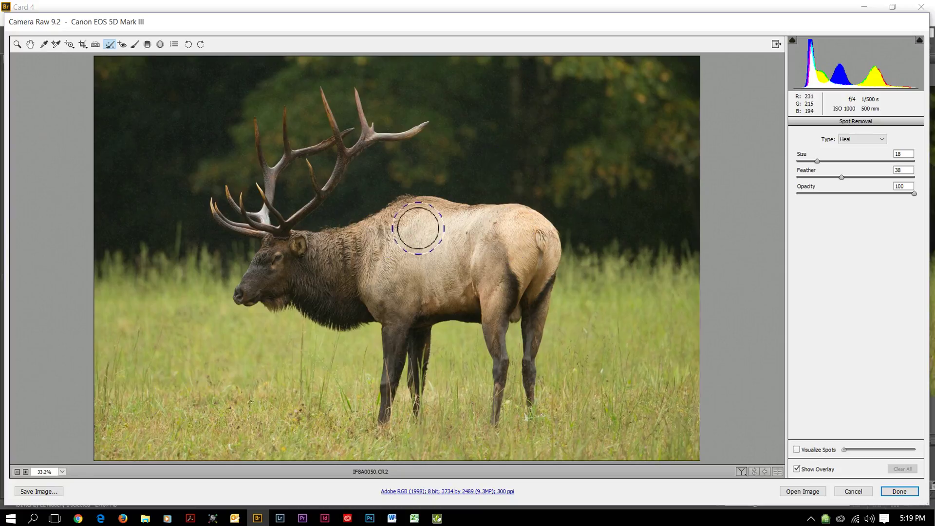
pyautogui.click(540, 240)
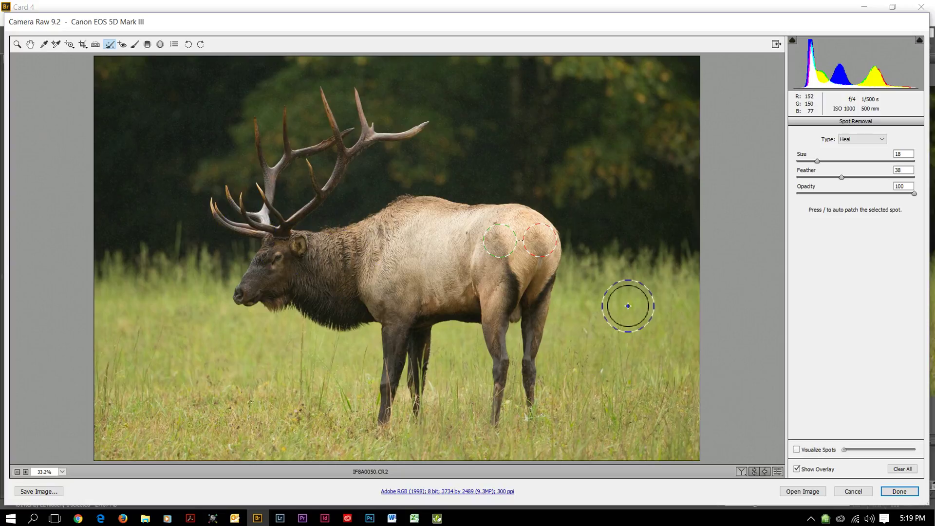
pyautogui.press('Delete')
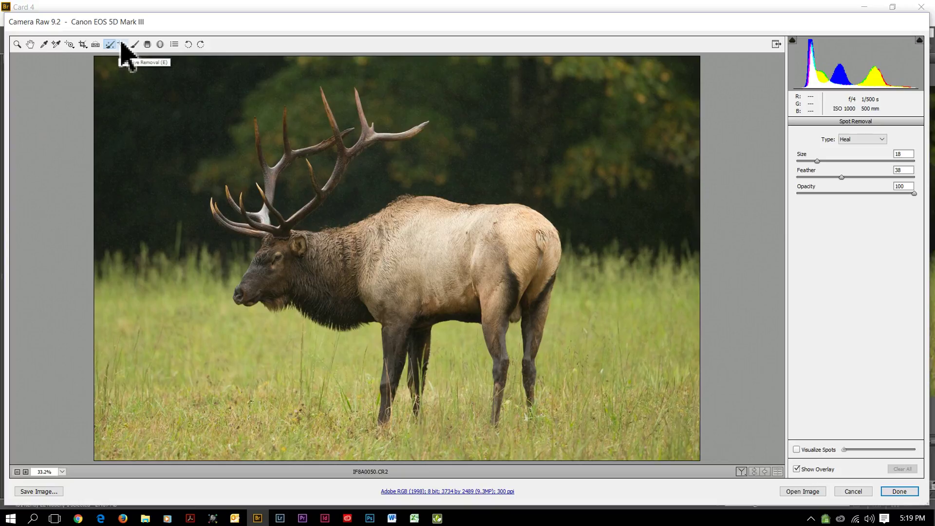
# Set up the Adjustment Brush with size 16 and feather 34.
pyautogui.click(135, 45)
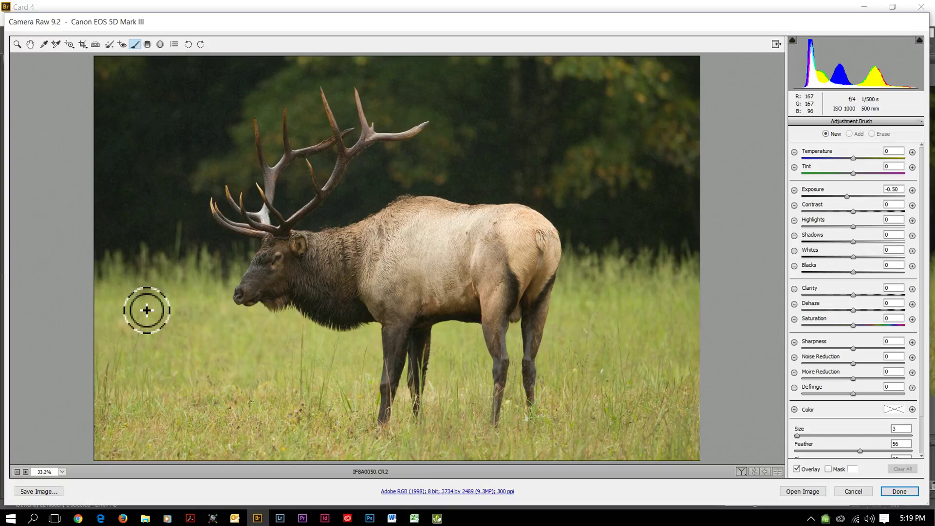
pyautogui.press(']')
pyautogui.press(']')
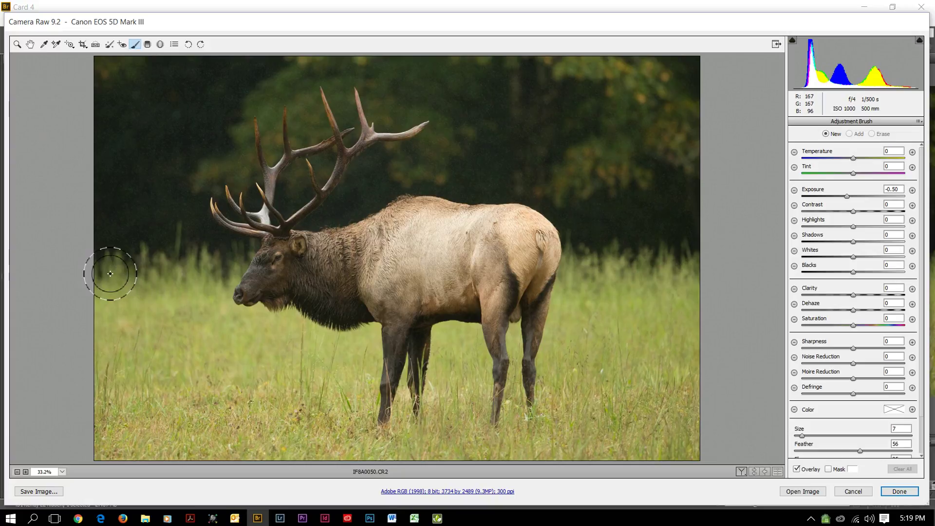
pyautogui.press(']')
pyautogui.press(']')
pyautogui.press(']')
pyautogui.press(']')
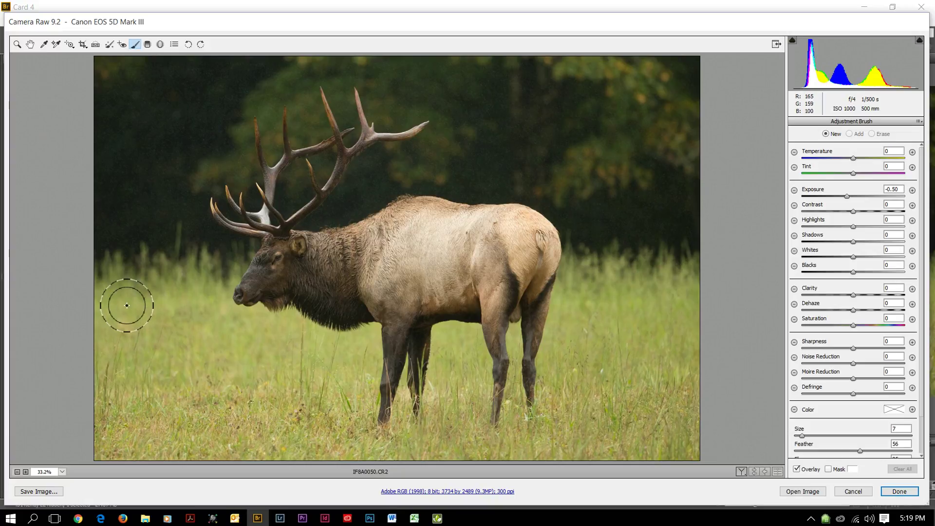
pyautogui.press(']')
pyautogui.press(']')
pyautogui.press(']')
pyautogui.press(']')
pyautogui.press(']')
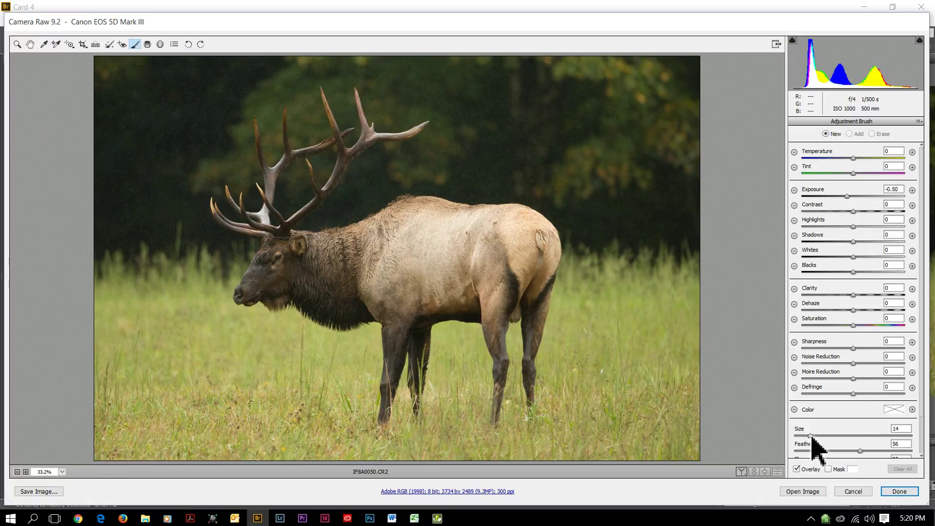
pyautogui.moveTo(811, 435); pyautogui.dragTo(812, 435)
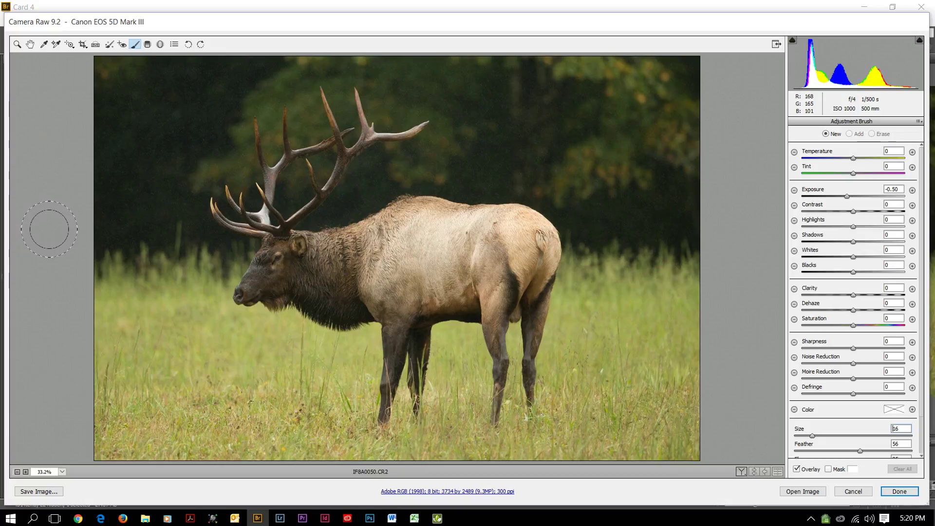
pyautogui.moveTo(860, 450); pyautogui.dragTo(811, 450)
pyautogui.moveTo(812, 450); pyautogui.dragTo(834, 451)
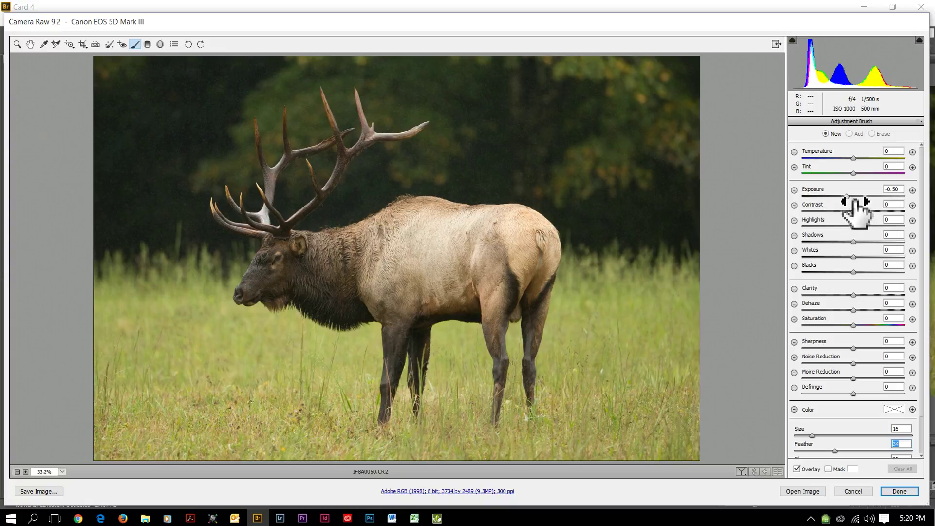
# Set the brush's exposure to 0.00 and shadows to +25, and brush over the dark trees behind the elk.
pyautogui.moveTo(847, 196)
pyautogui.mouseDown()
pyautogui.moveTo(861, 197)
pyautogui.moveTo(840, 209)
pyautogui.mouseUp()
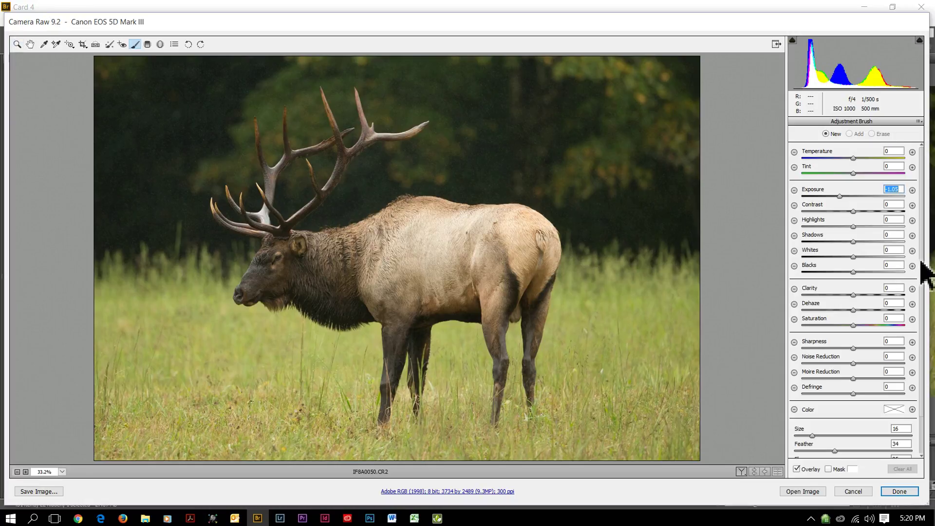
pyautogui.moveTo(921, 263); pyautogui.dragTo(922, 355)
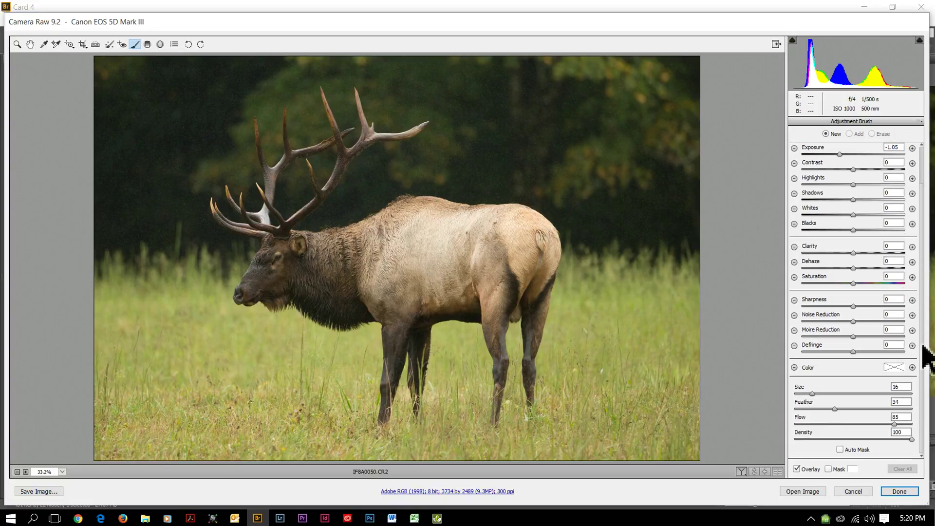
pyautogui.moveTo(925, 314); pyautogui.dragTo(929, 214)
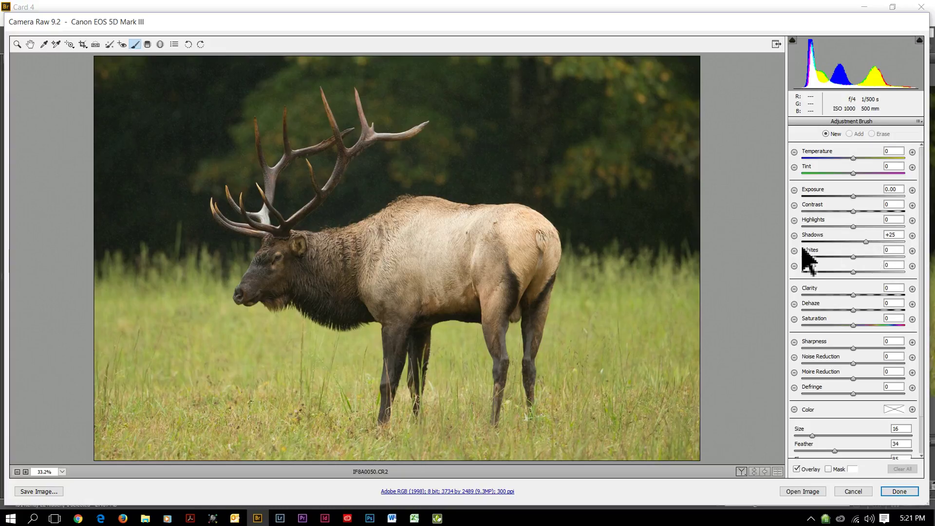
pyautogui.click(490, 73)
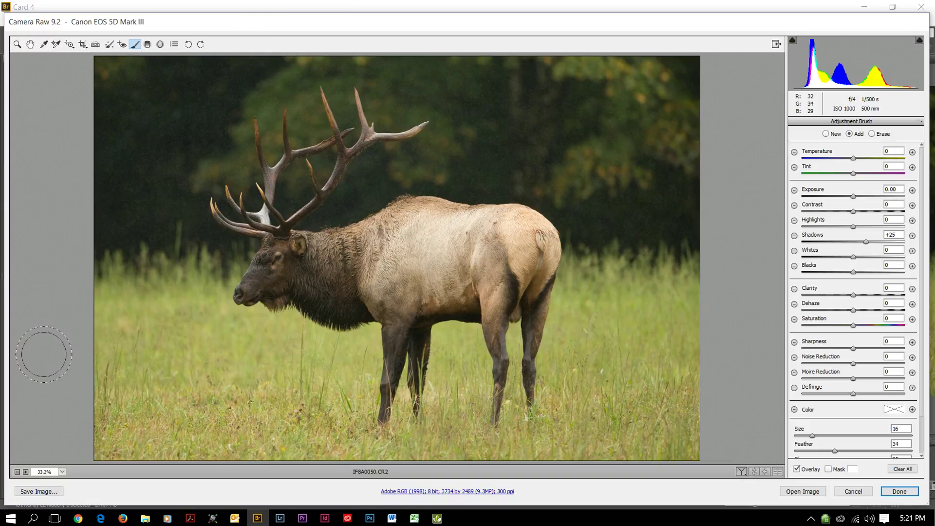
# Finish brushing with shadows +25 and delete that brush adjustment.
pyautogui.moveTo(550, 274); pyautogui.dragTo(548, 335)
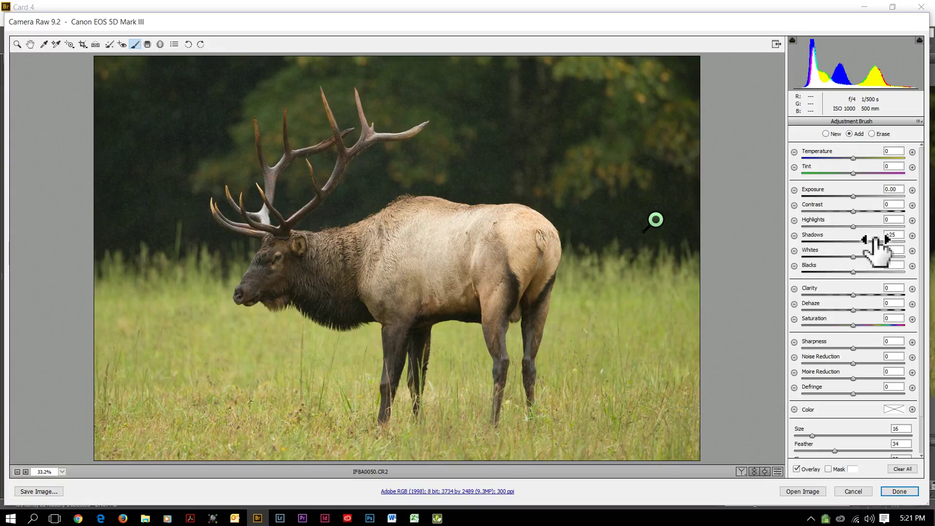
pyautogui.press('Delete')
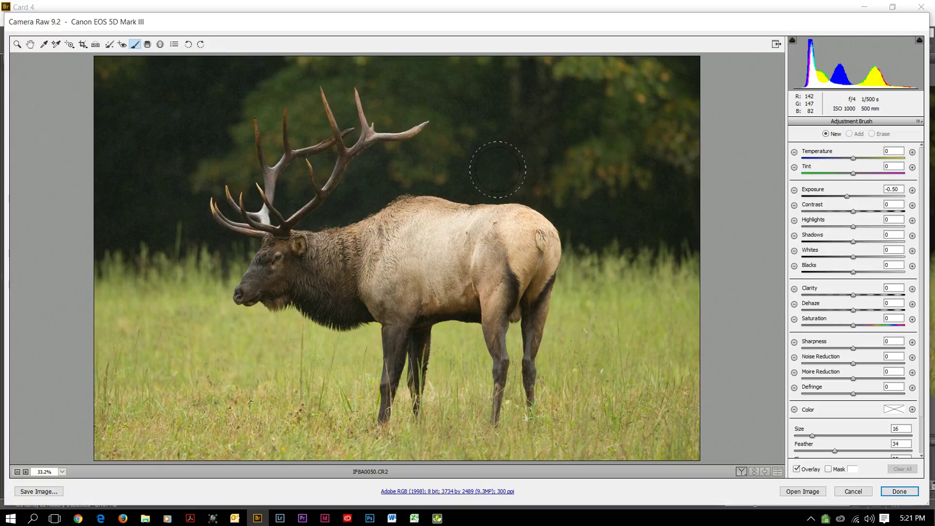
# Brush over the grassy field with a new adjustment at exposure -0.50, and display its mask.
pyautogui.moveTo(497, 170); pyautogui.dragTo(484, 200)
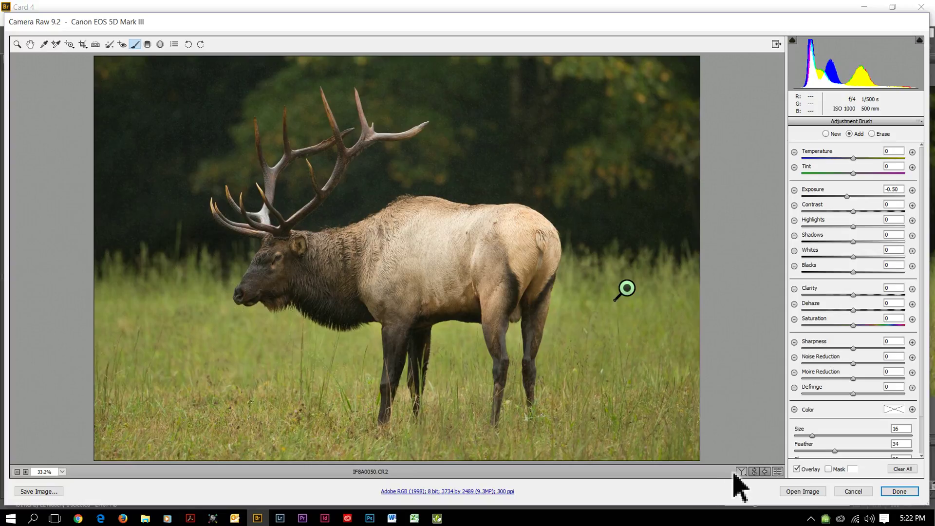
pyautogui.click(828, 468)
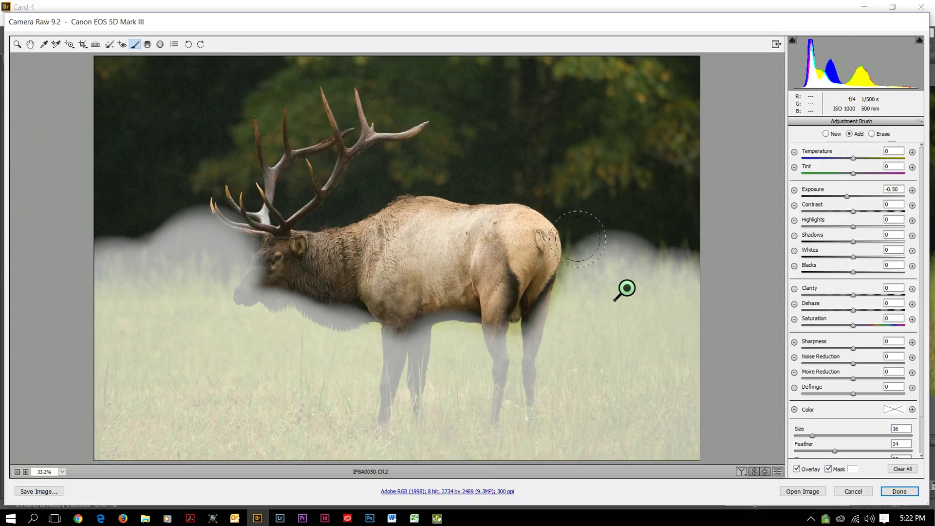
# Erase the mask from the elk's face and chest with the eraser at size 3 and feather 43, and hide the mask.
pyautogui.click(872, 133)
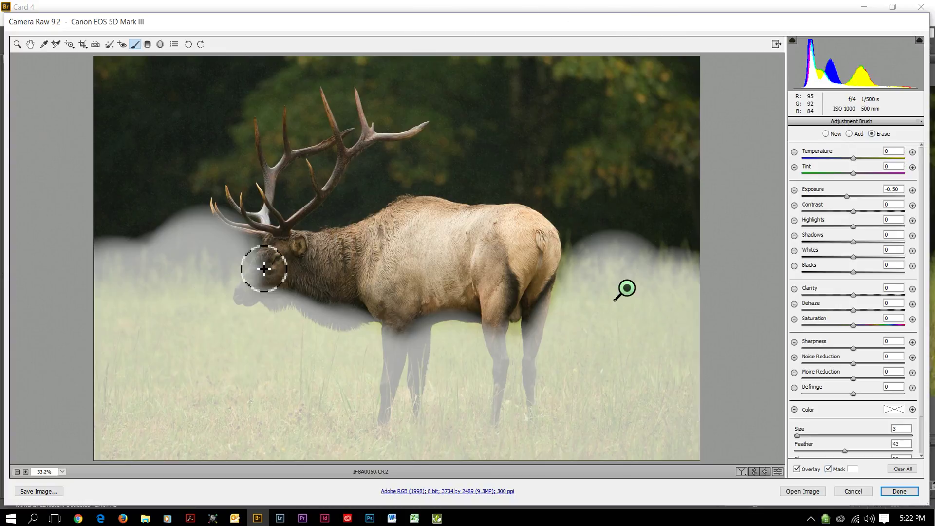
pyautogui.moveTo(256, 275)
pyautogui.mouseDown()
pyautogui.moveTo(240, 299)
pyautogui.moveTo(272, 288)
pyautogui.moveTo(275, 309)
pyautogui.moveTo(285, 288)
pyautogui.moveTo(313, 312)
pyautogui.moveTo(345, 321)
pyautogui.moveTo(369, 313)
pyautogui.moveTo(296, 298)
pyautogui.moveTo(408, 326)
pyautogui.mouseUp()
pyautogui.hotkey('ctrl', 'space')
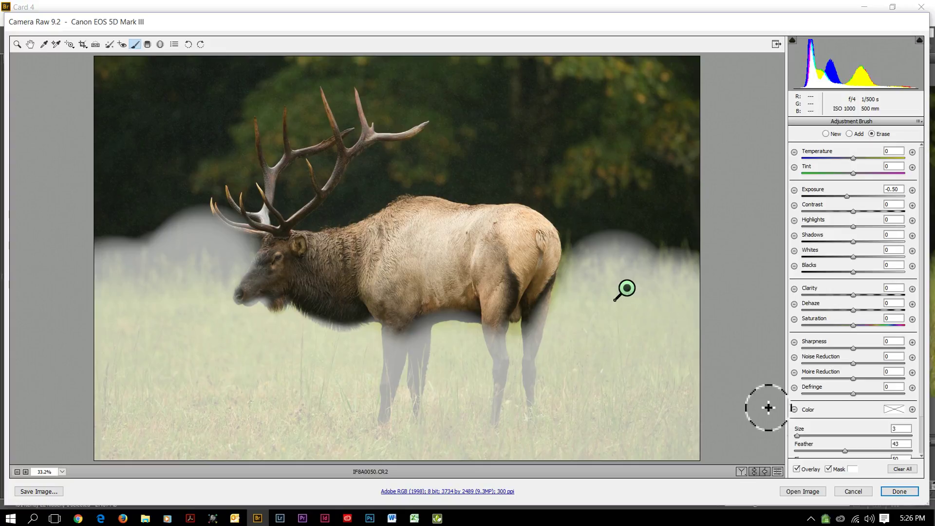
pyautogui.click(828, 469)
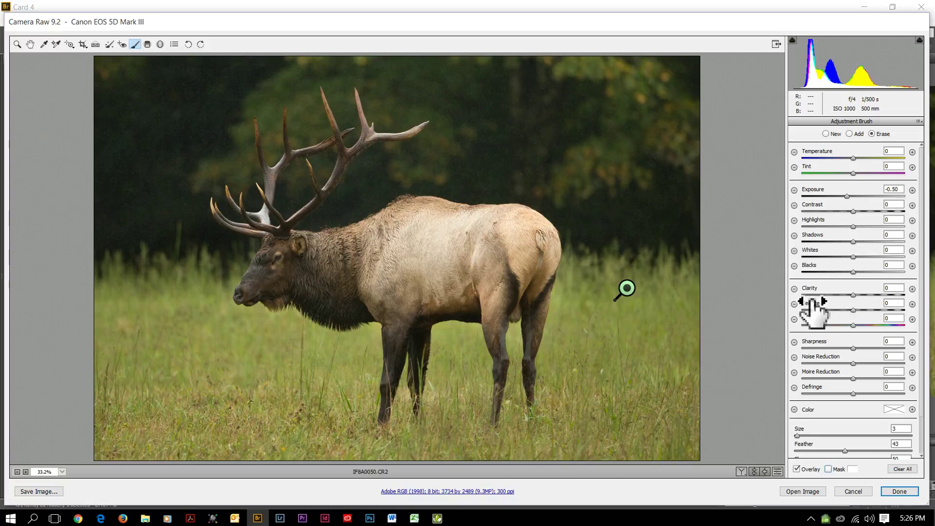
# Try a new brush setup with clarity +25, exposure -1.50, contrast +16, shadows -25 and increased dehaze.
pyautogui.click(913, 290)
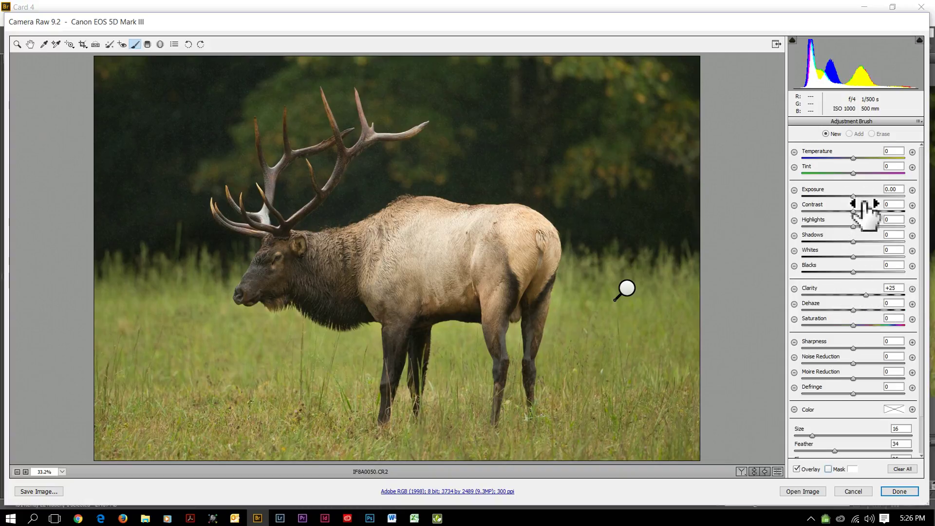
pyautogui.moveTo(853, 196); pyautogui.dragTo(840, 241)
pyautogui.moveTo(853, 310); pyautogui.dragTo(861, 310)
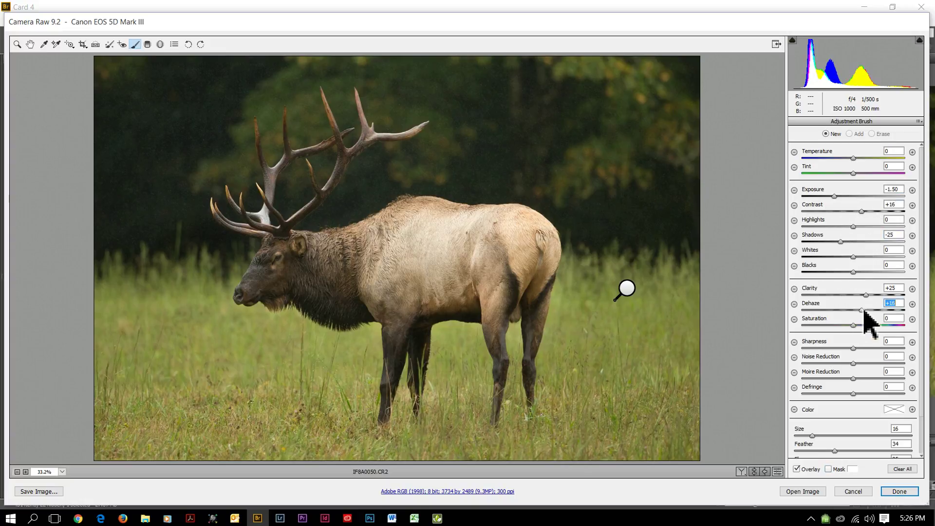
# Reset the brush to clarity +25 alone and brush over the elk's head and antlers, reducing the brush size to 5.
pyautogui.click(912, 290)
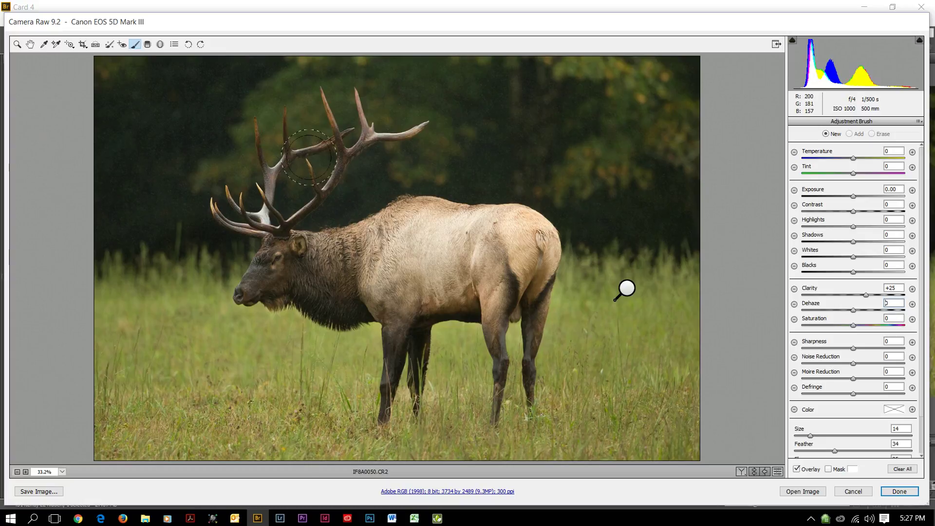
pyautogui.moveTo(270, 207)
pyautogui.mouseDown()
pyautogui.moveTo(227, 246)
pyautogui.moveTo(266, 219)
pyautogui.moveTo(272, 245)
pyautogui.moveTo(292, 259)
pyautogui.moveTo(309, 225)
pyautogui.moveTo(287, 231)
pyautogui.moveTo(286, 267)
pyautogui.moveTo(322, 237)
pyautogui.moveTo(330, 213)
pyautogui.moveTo(333, 243)
pyautogui.moveTo(371, 228)
pyautogui.moveTo(369, 212)
pyautogui.moveTo(237, 231)
pyautogui.mouseUp()
pyautogui.press('[')
pyautogui.press('[')
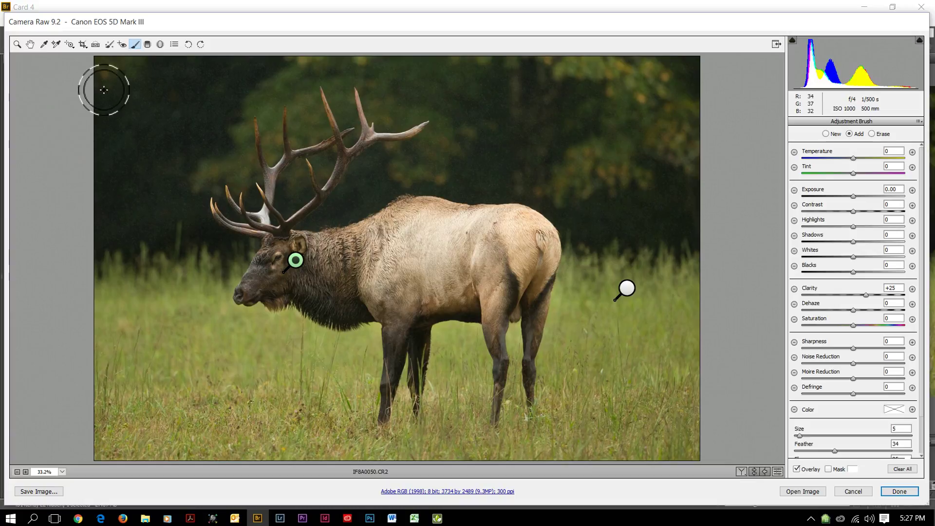
# Draw a graduated filter from the photo's lower edge up to the elk's belly and set its exposure to about -1.35.
pyautogui.click(147, 45)
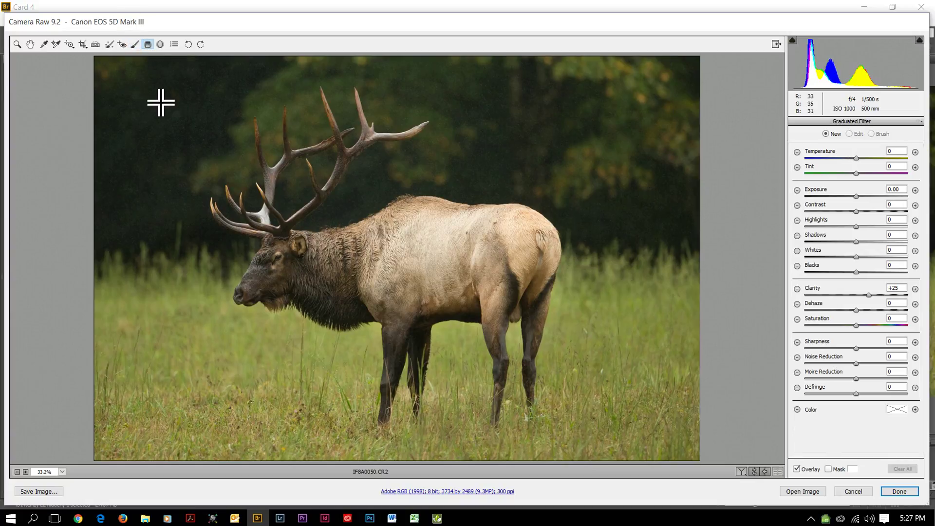
pyautogui.moveTo(396, 460); pyautogui.dragTo(392, 307)
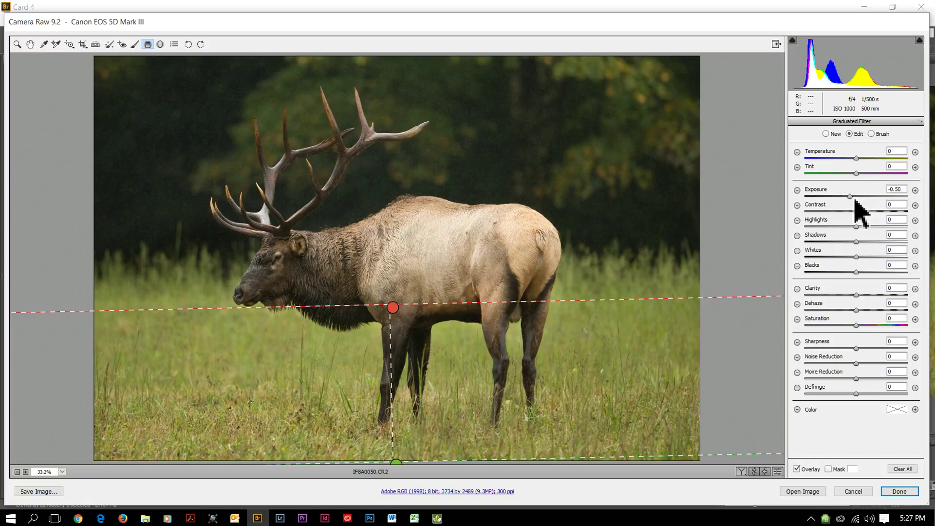
pyautogui.moveTo(852, 198)
pyautogui.mouseDown()
pyautogui.moveTo(831, 200)
pyautogui.moveTo(841, 198)
pyautogui.mouseUp()
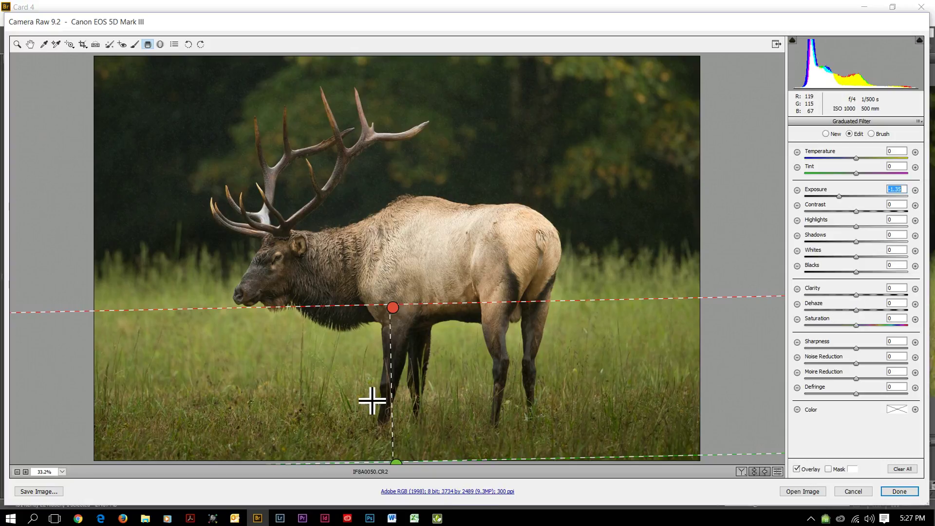
# Examine the antlers, background, head and fur of the elk at 100% magnification.
pyautogui.click(17, 44)
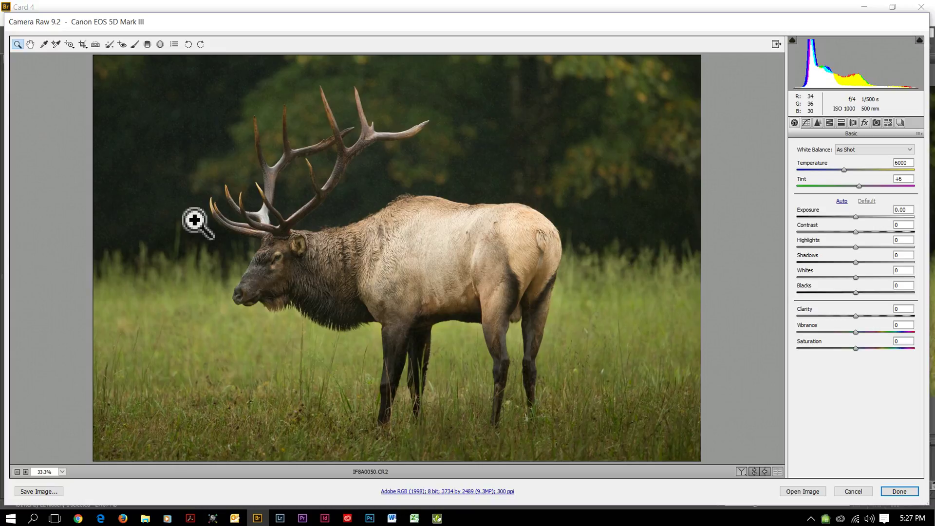
pyautogui.click(195, 199)
pyautogui.click(186, 285)
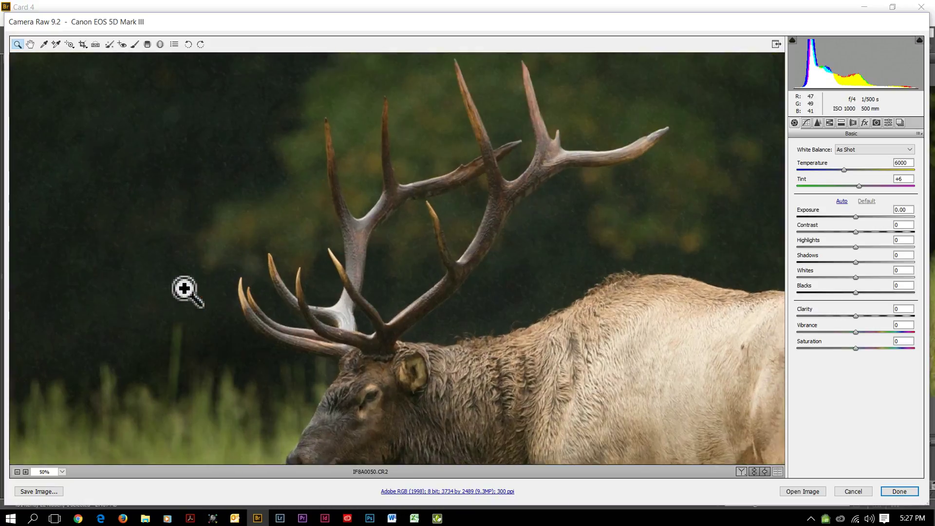
pyautogui.click(197, 325)
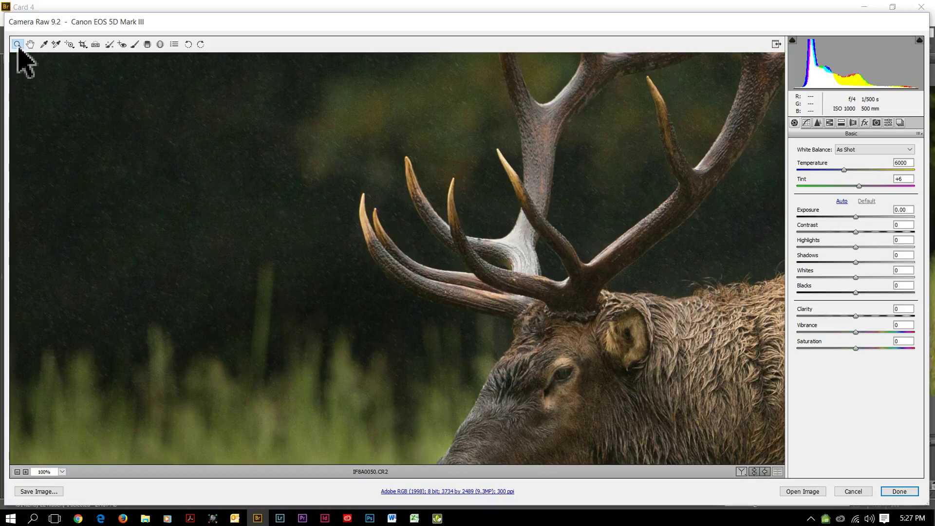
pyautogui.scroll(2, 241, 300)
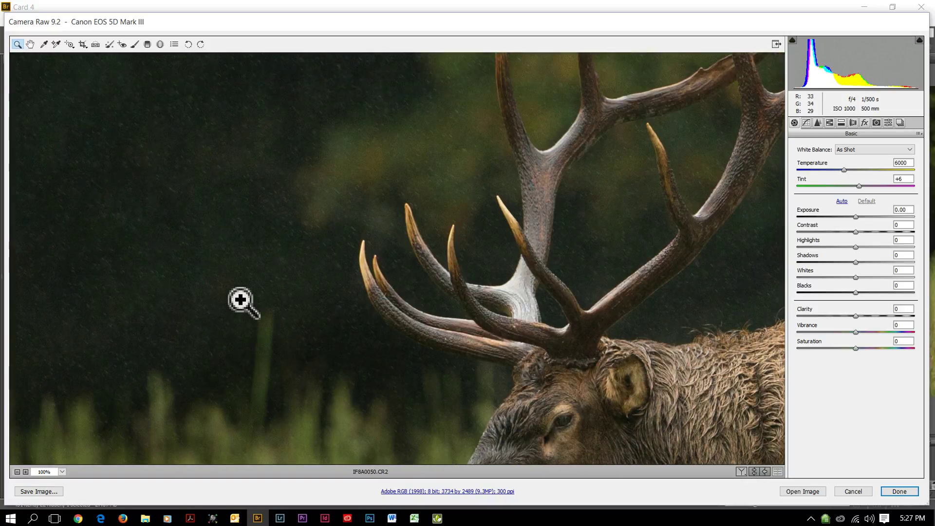
pyautogui.scroll(-3, 241, 301)
pyautogui.scroll(-2, 241, 300)
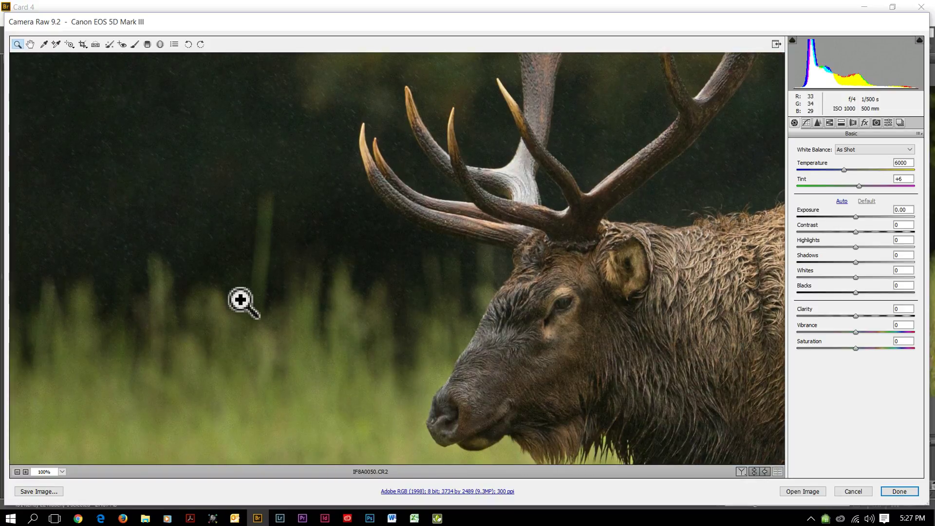
pyautogui.scroll(4, 241, 300)
pyautogui.scroll(-7, 241, 300)
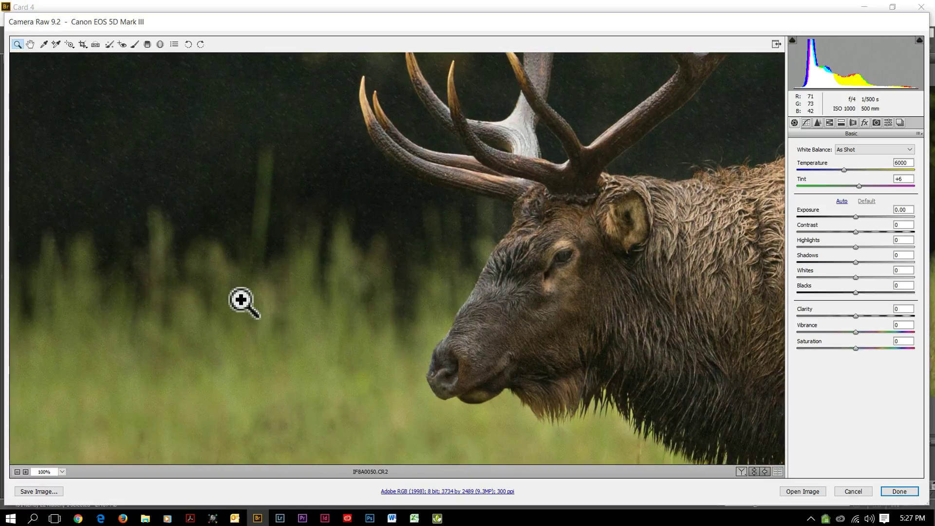
pyautogui.scroll(-1, 241, 301)
pyautogui.scroll(1, 241, 301)
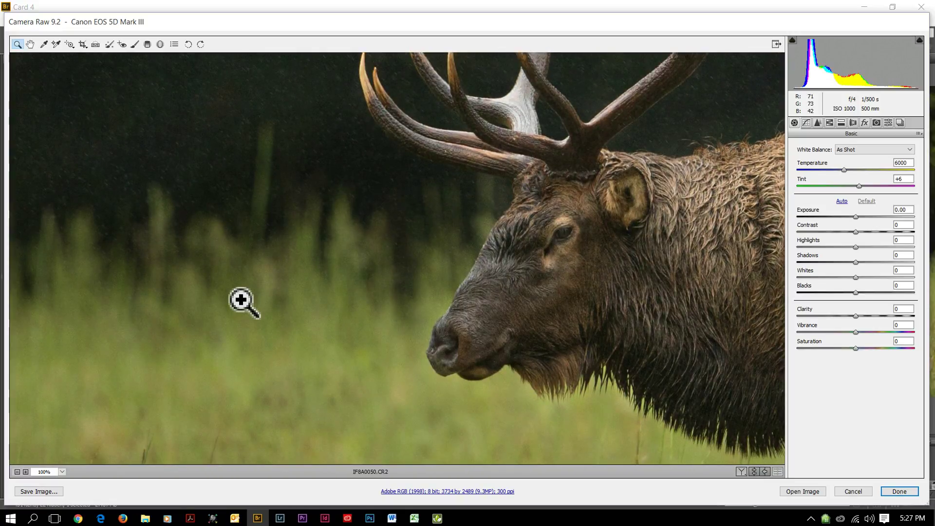
pyautogui.press('space')
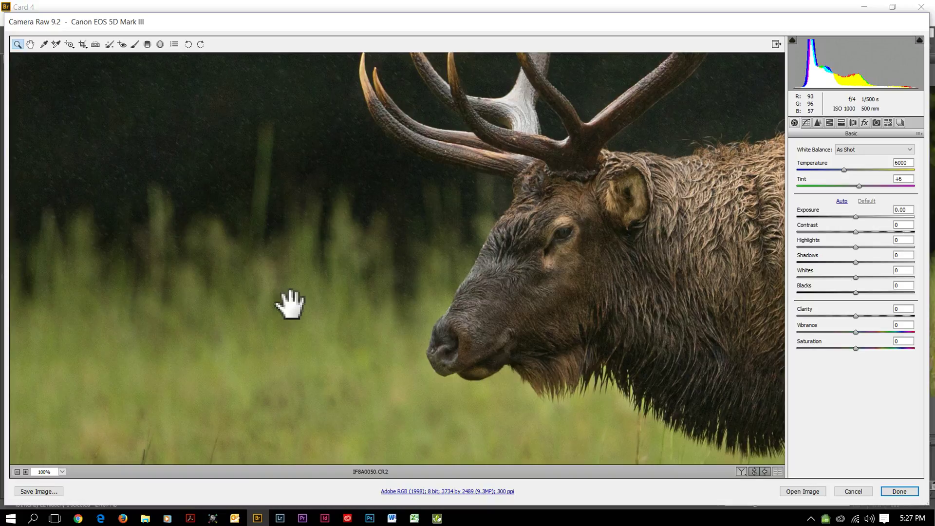
pyautogui.moveTo(378, 292); pyautogui.dragTo(136, 285)
pyautogui.moveTo(511, 338); pyautogui.dragTo(427, 379)
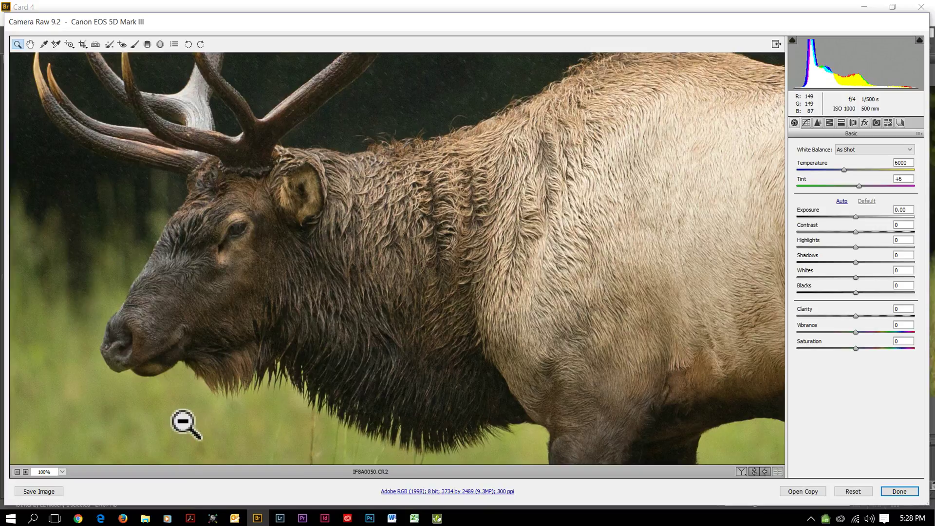
# Review the whole photo again by zooming out and fitting it in view, with one more magnified look in between.
pyautogui.keyDown('alt'); pyautogui.click(184, 424); pyautogui.keyUp('alt')
pyautogui.keyDown('alt'); pyautogui.click(340, 278); pyautogui.keyUp('alt')
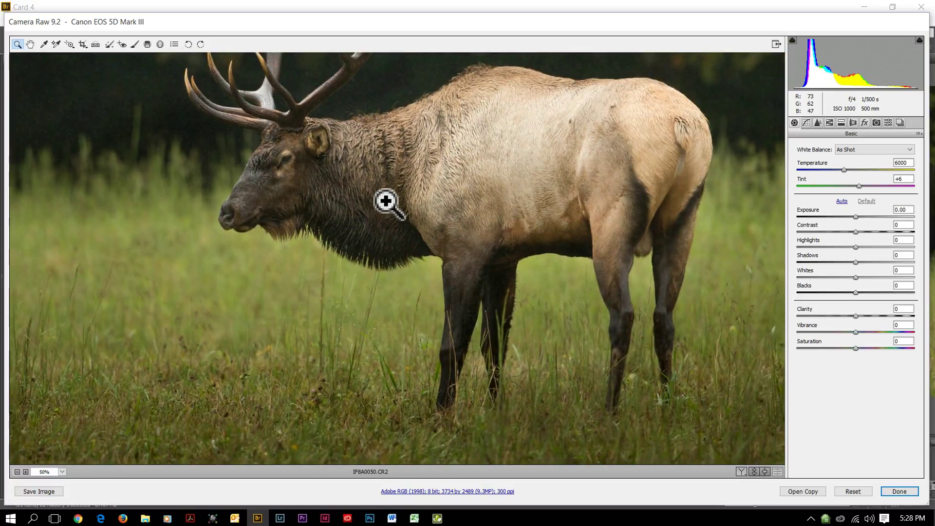
pyautogui.keyDown('alt'); pyautogui.click(386, 201); pyautogui.keyUp('alt')
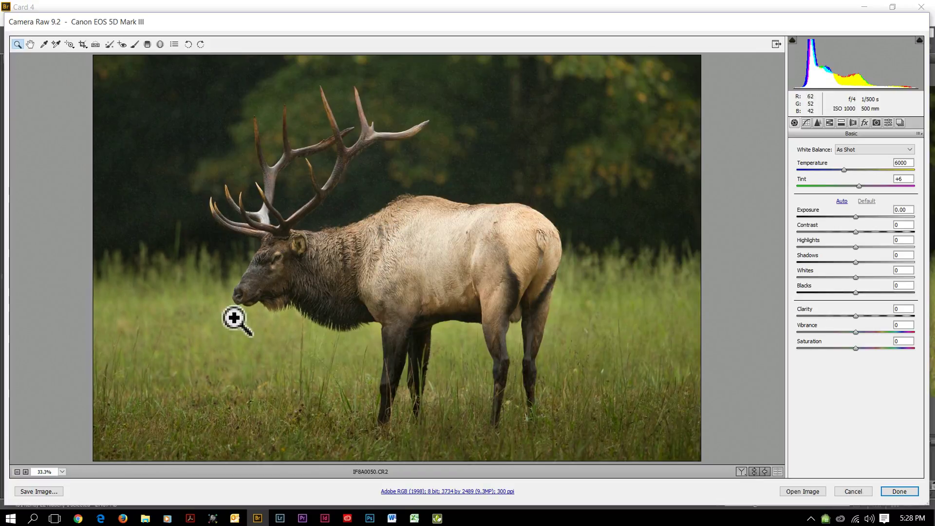
pyautogui.click(63, 471)
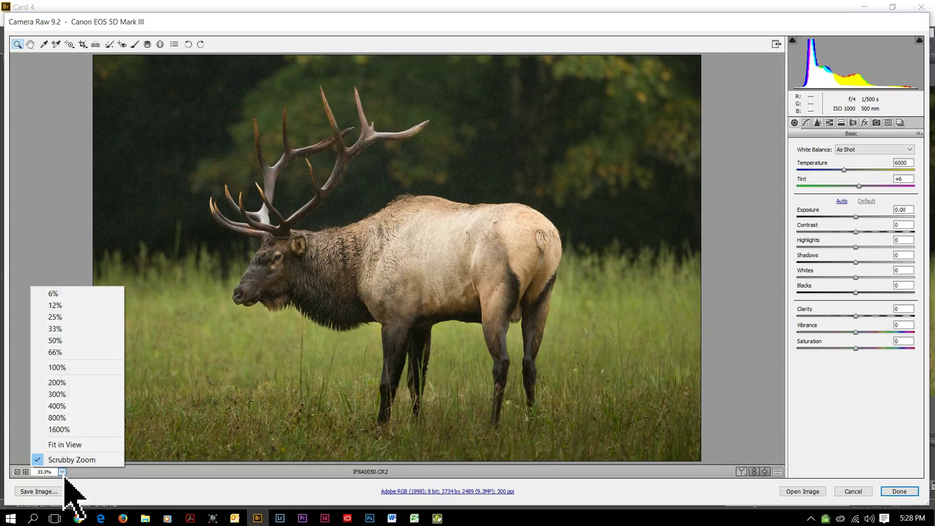
pyautogui.click(66, 447)
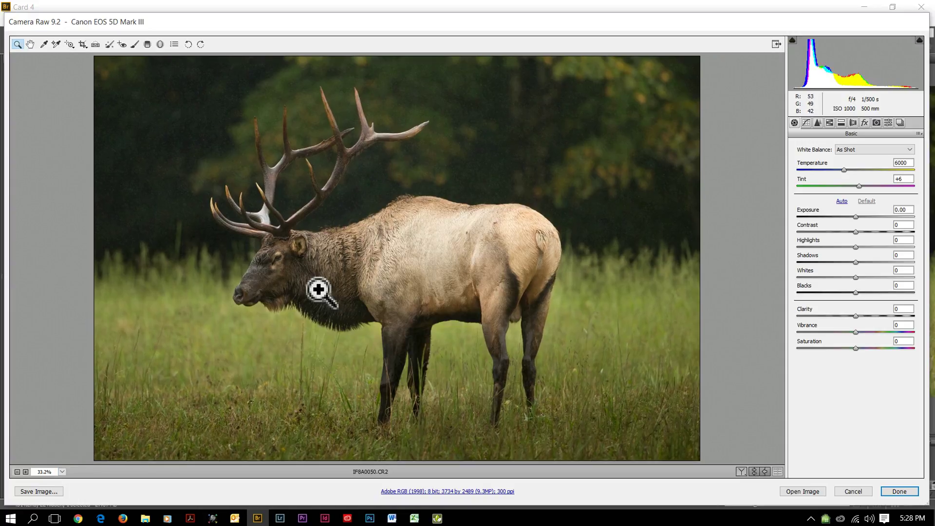
pyautogui.click(352, 267)
pyautogui.click(64, 472)
pyautogui.click(67, 444)
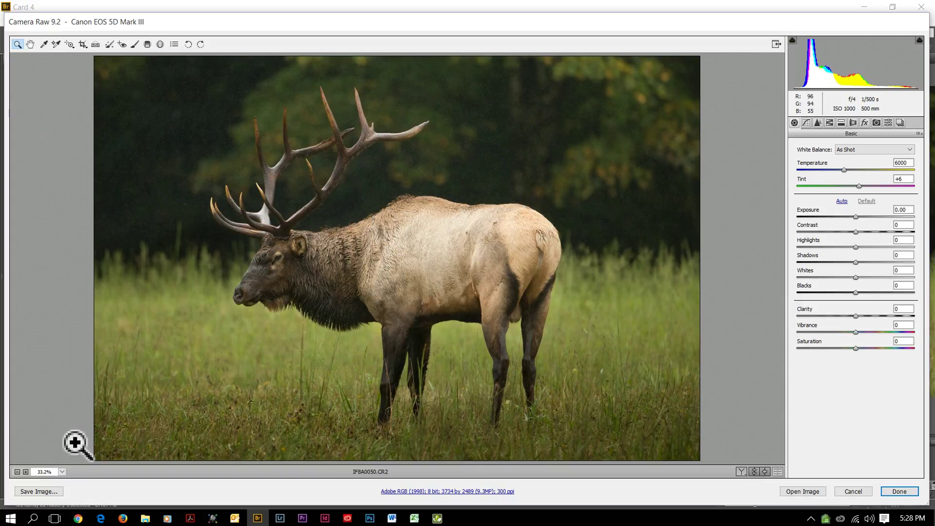
# Open the image save options and set the destination to Save in Same Location.
pyautogui.click(47, 492)
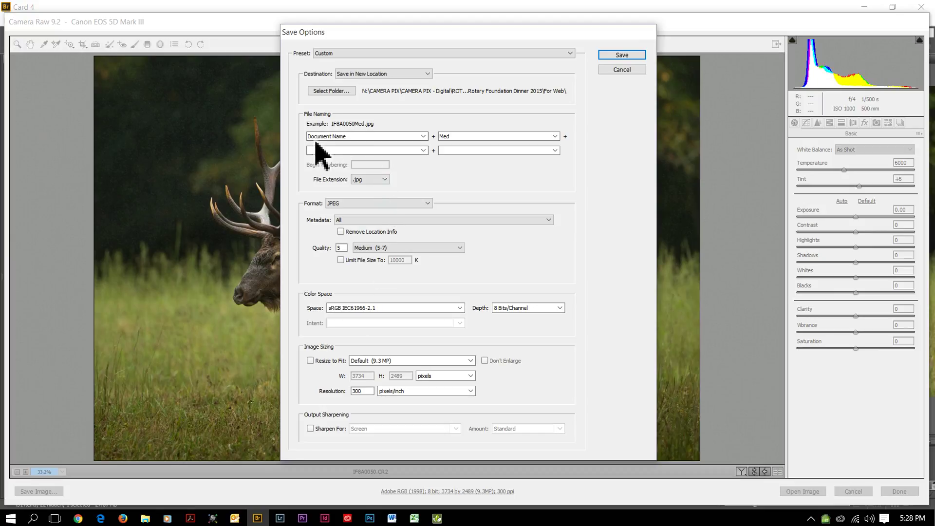
pyautogui.click(428, 73)
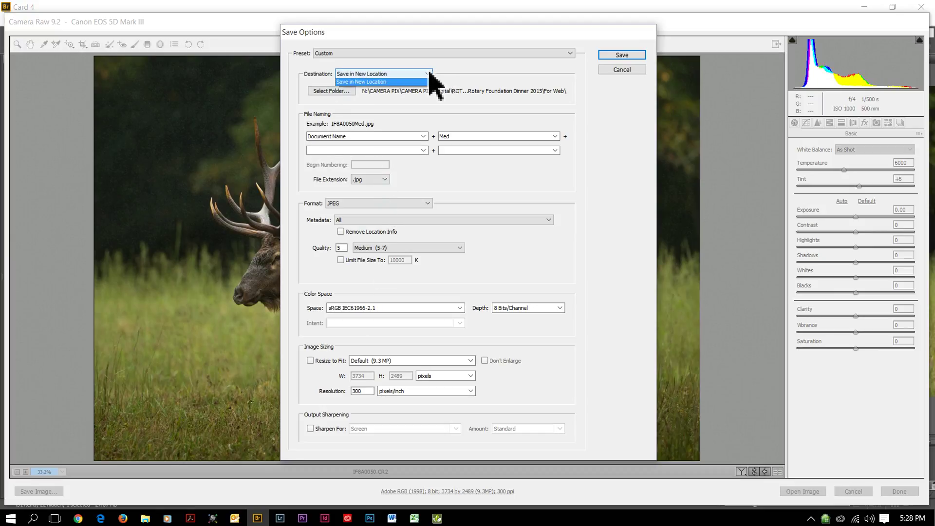
pyautogui.click(418, 83)
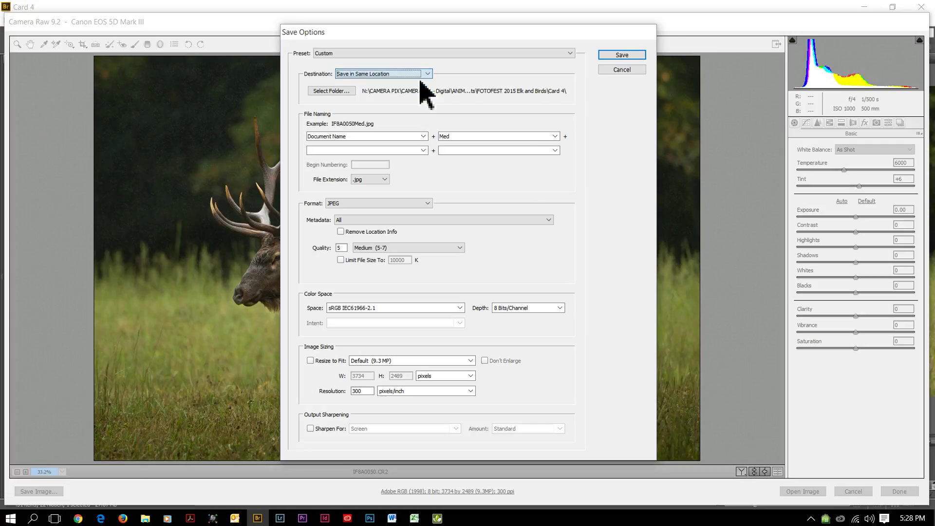
pyautogui.click(428, 74)
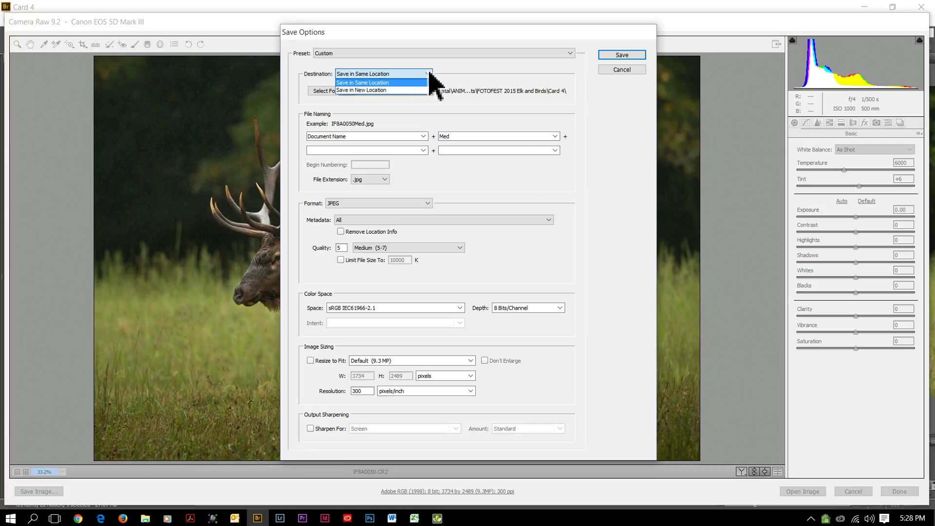
pyautogui.click(429, 76)
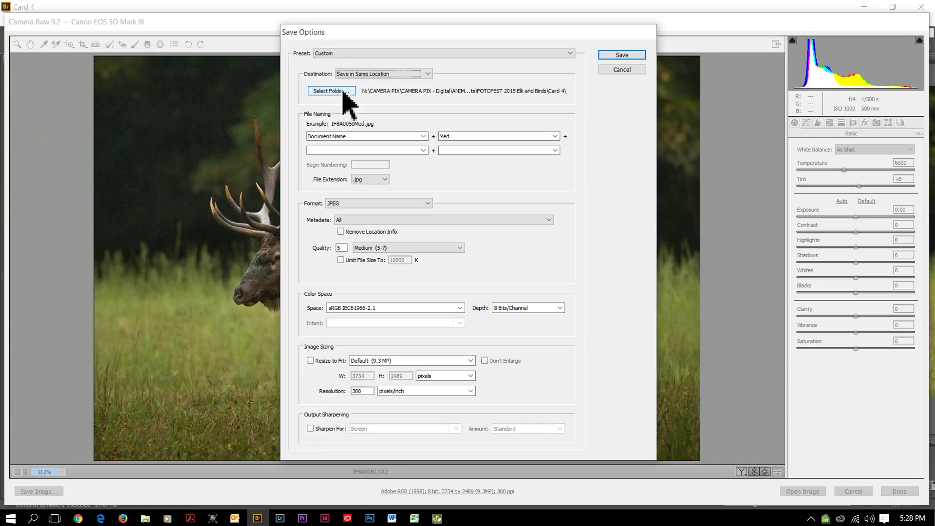
# Review the file naming options, keeping Document Name as the first part and selecting the Med suffix.
pyautogui.click(424, 137)
pyautogui.click(424, 137)
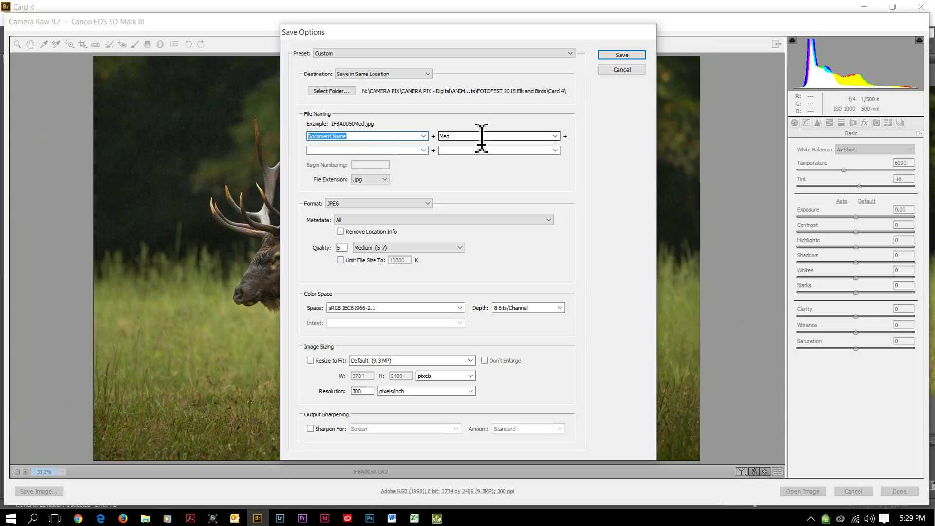
pyautogui.doubleClick(464, 137)
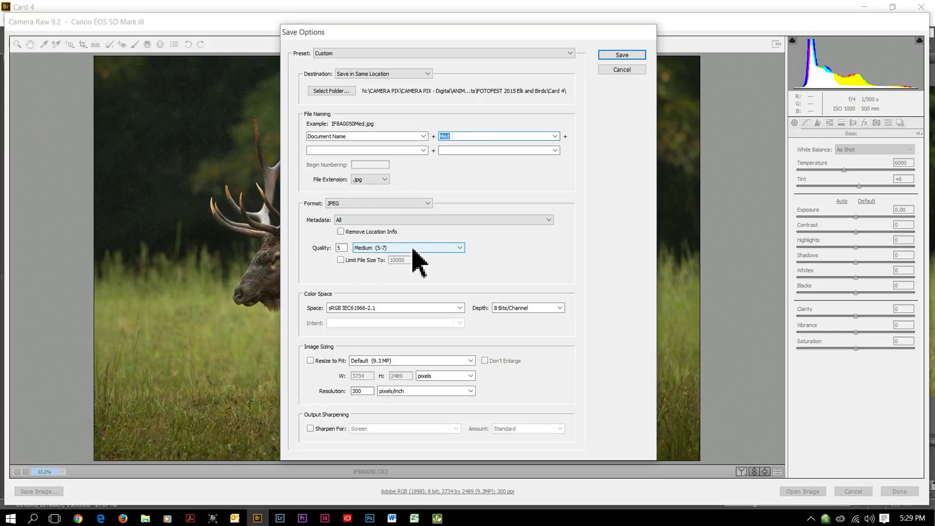
# Review the JPEG quality levels and try the Adobe RGB (1998) color space, leaving the save options without saving.
pyautogui.click(460, 248)
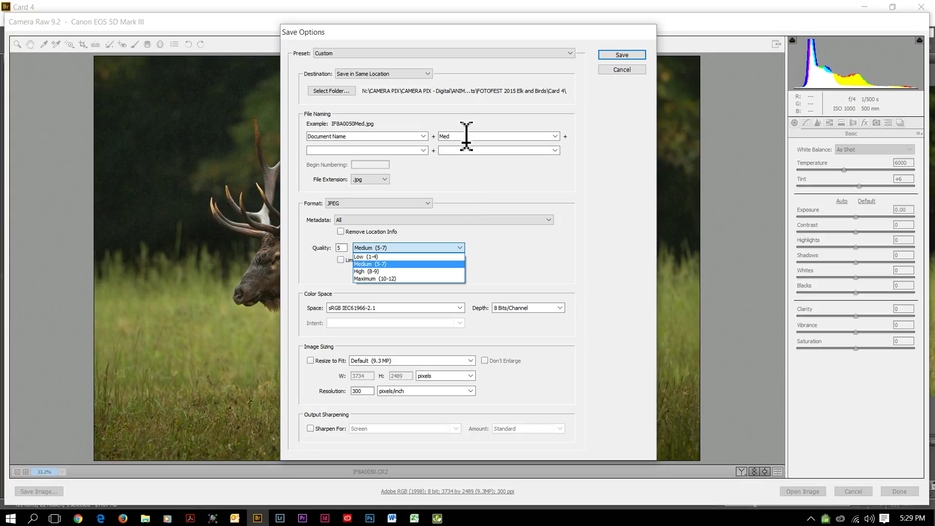
pyautogui.click(505, 196)
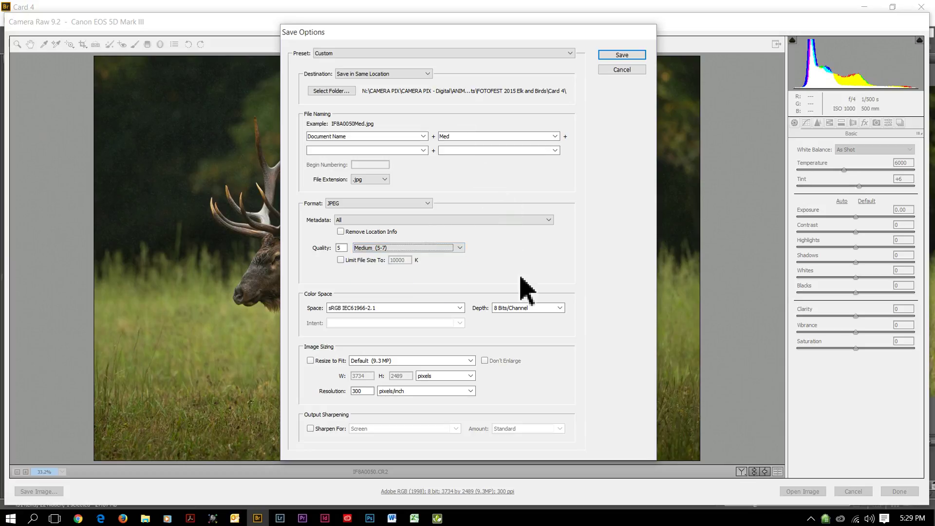
pyautogui.click(459, 308)
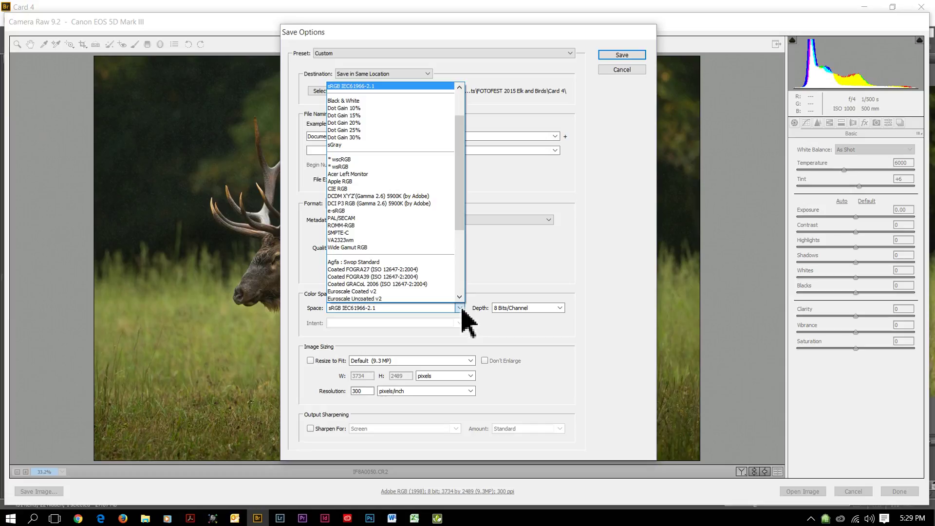
pyautogui.click(462, 310)
pyautogui.click(462, 307)
pyautogui.moveTo(468, 205); pyautogui.dragTo(465, 131)
pyautogui.click(394, 108)
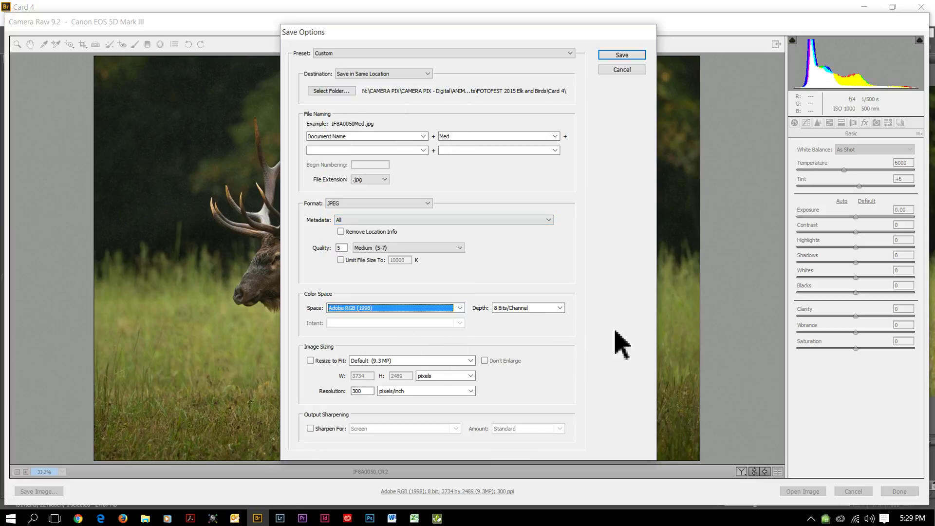
pyautogui.click(622, 70)
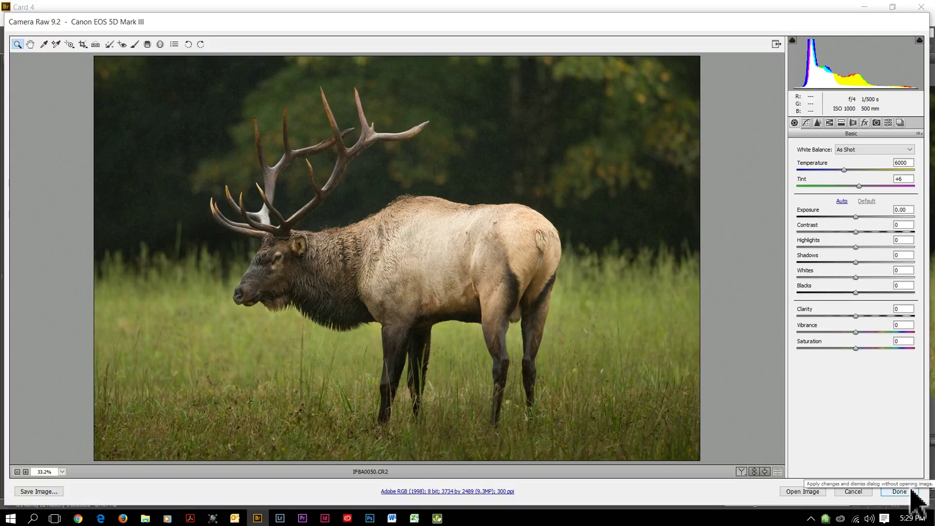
# Open the edited elk photo in Photoshop, close it without saving, and switch back to Bridge.
pyautogui.moveTo(748, 30)
pyautogui.mouseDown()
pyautogui.moveTo(740, 81)
pyautogui.moveTo(758, 411)
pyautogui.moveTo(728, 246)
pyautogui.moveTo(716, 54)
pyautogui.moveTo(741, 37)
pyautogui.moveTo(739, 24)
pyautogui.mouseUp()
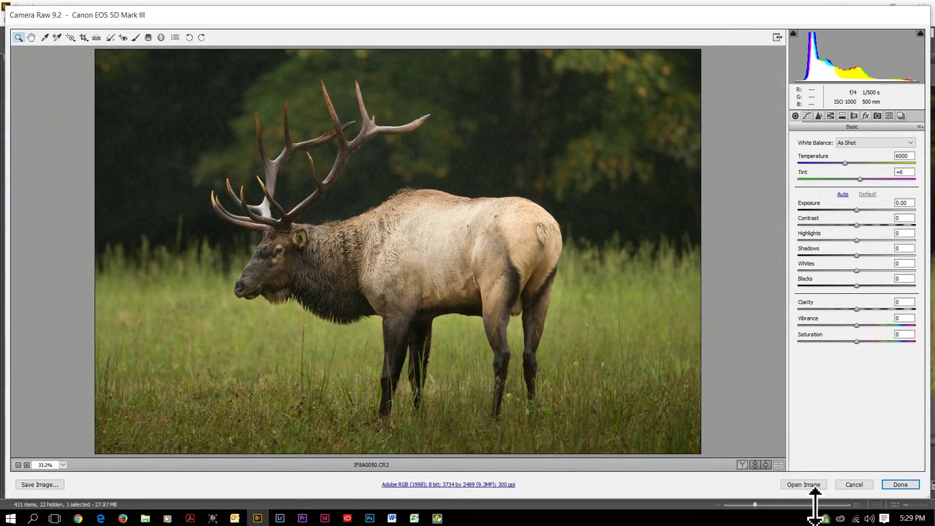
pyautogui.click(810, 486)
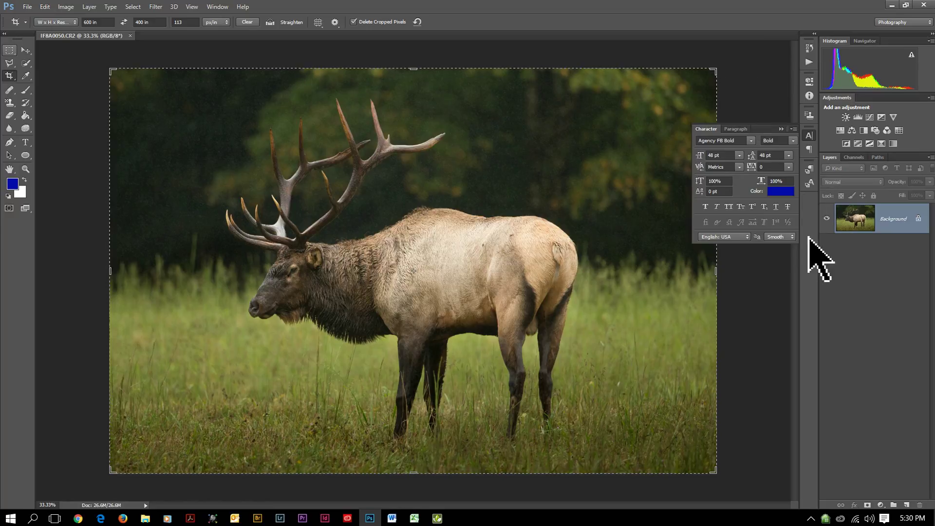
pyautogui.press('v')
pyautogui.hotkey('ctrl', 'w')
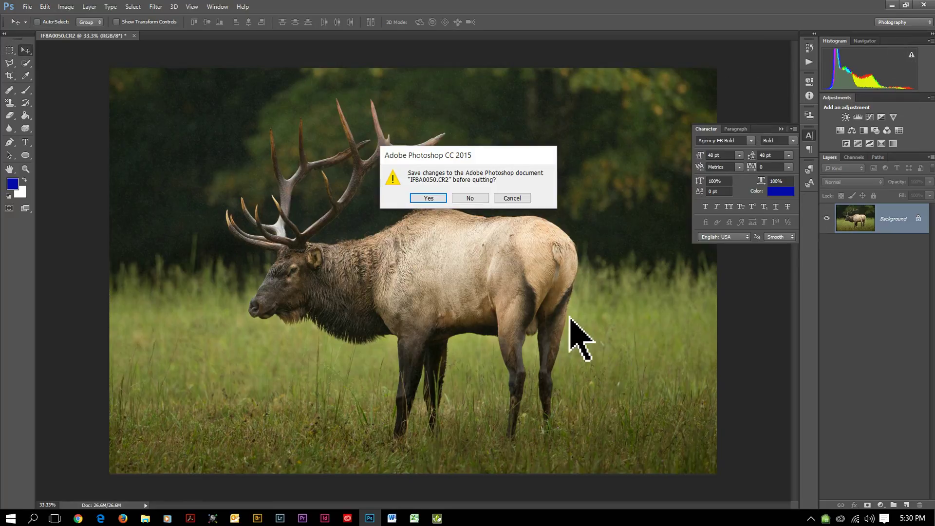
pyautogui.click(464, 198)
pyautogui.hotkey('alt', 'Tab')
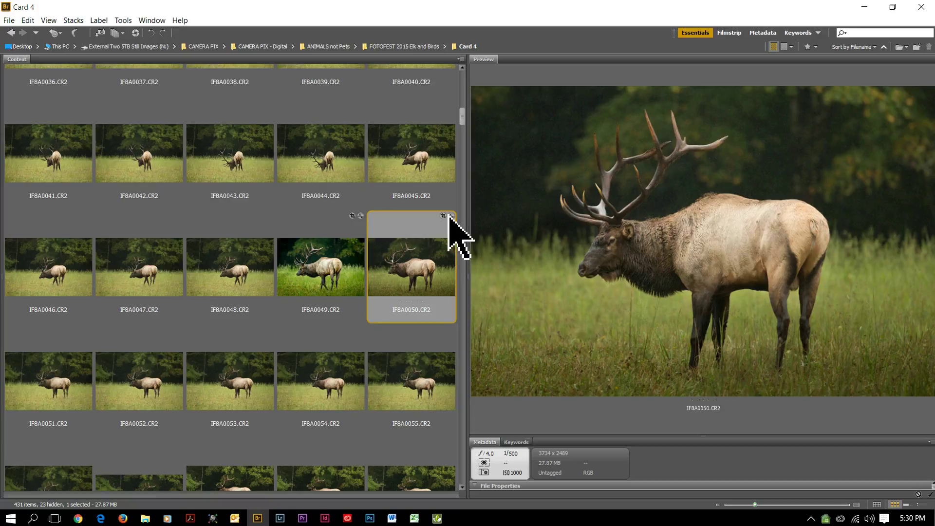
# Rate IF8A0050.CR2 three stars and browse the remaining thumbnails in the Card 4 folder.
pyautogui.click(412, 302)
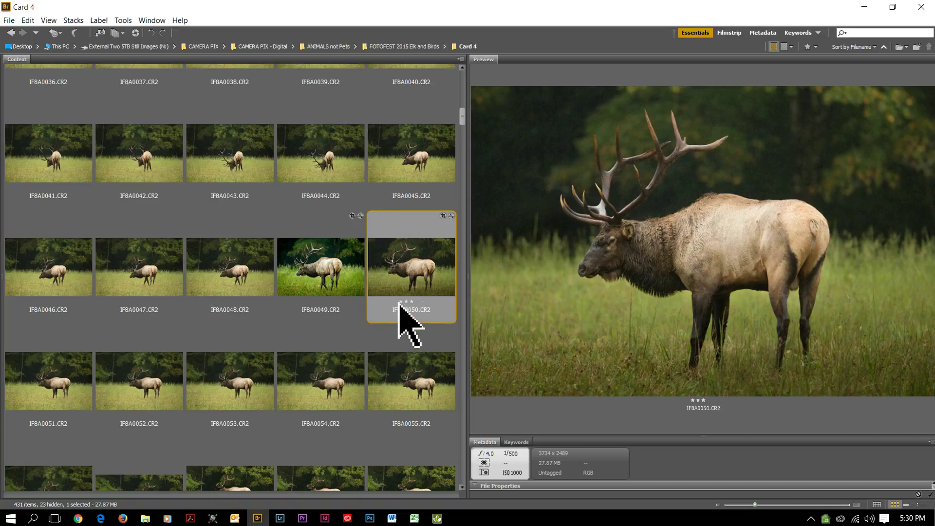
pyautogui.moveTo(466, 124); pyautogui.dragTo(465, 77)
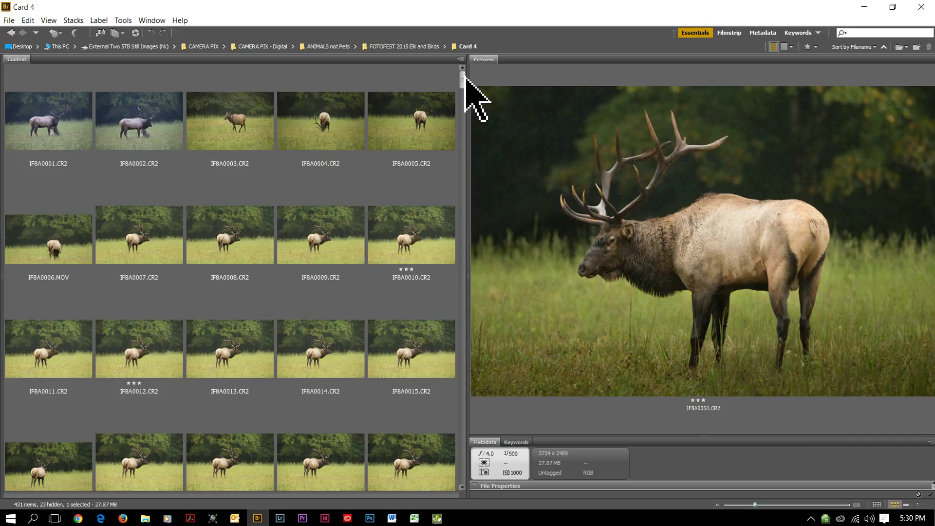
pyautogui.moveTo(465, 77); pyautogui.dragTo(454, 292)
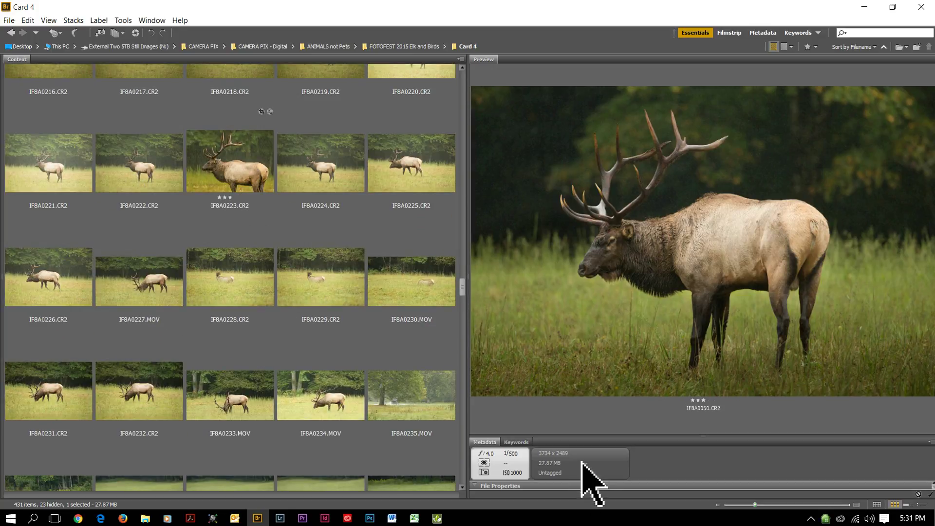
pyautogui.scroll(-15, 342, 459)
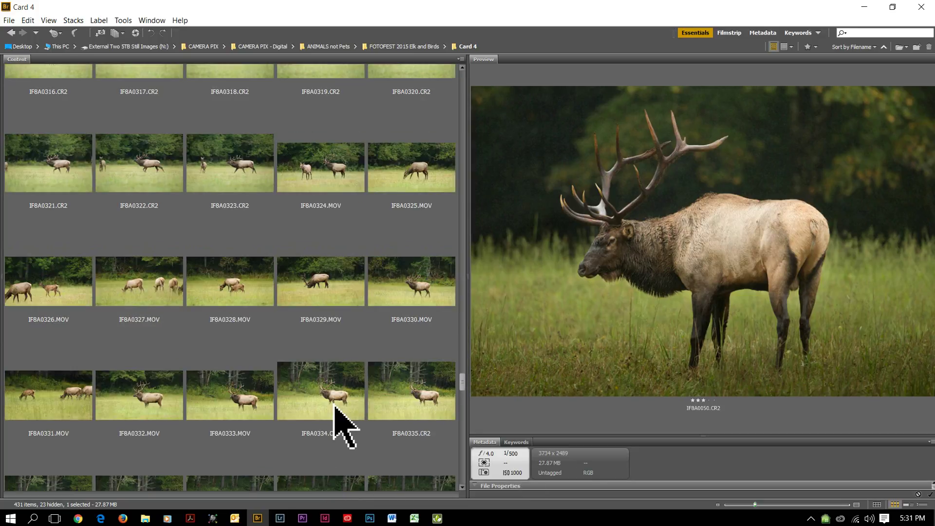
pyautogui.scroll(-6, 334, 404)
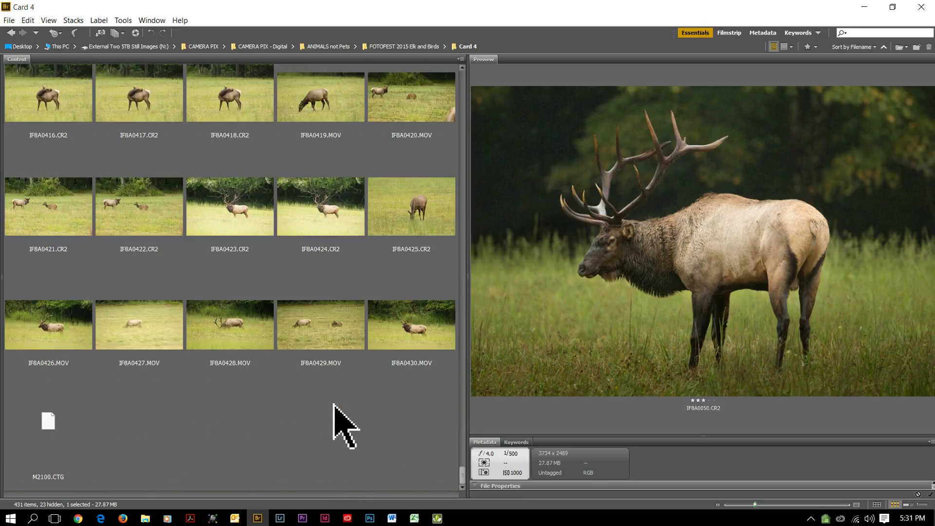
pyautogui.scroll(6, 334, 404)
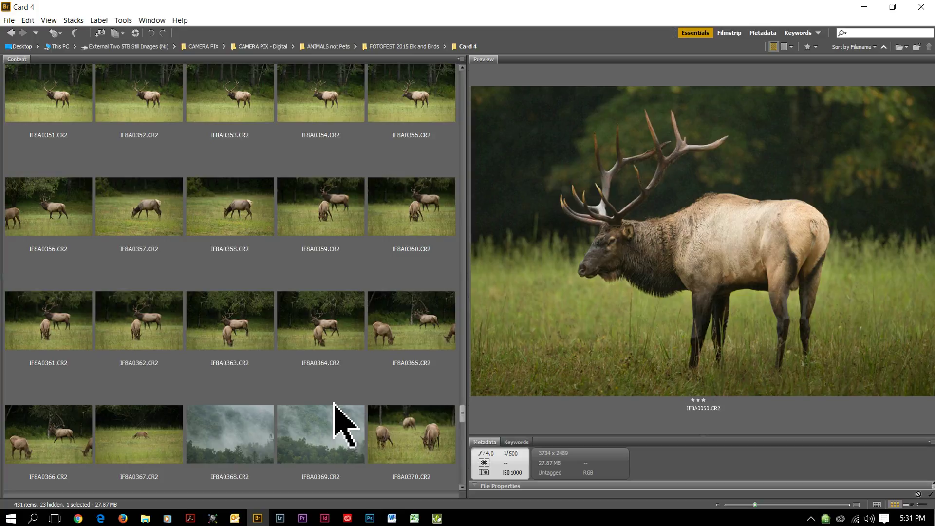
# Give the misty forest photo IF8A0368.CR2 a three-star rating.
pyautogui.scroll(-1, 334, 417)
pyautogui.click(251, 316)
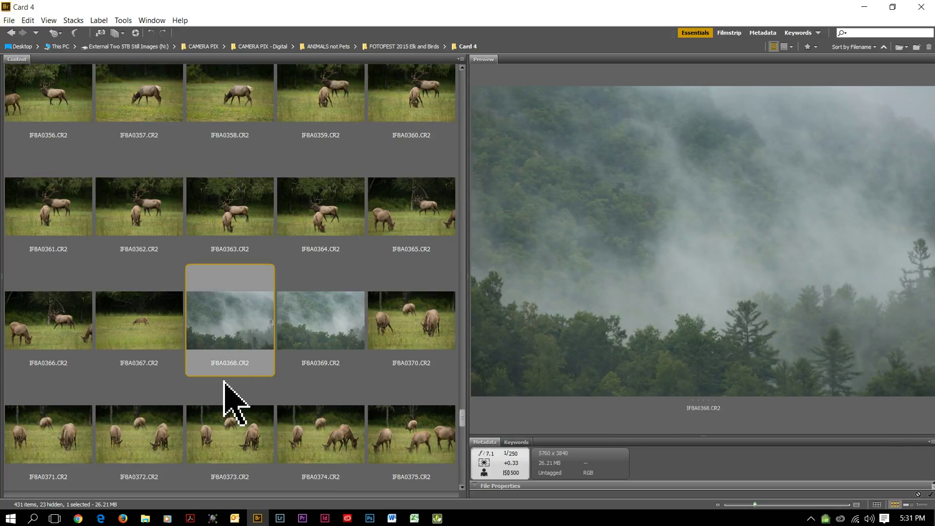
pyautogui.hotkey('ctrl', '3')
# Filter the folder to show only items rated 3 or more stars.
pyautogui.moveTo(464, 418); pyautogui.dragTo(462, 303)
pyautogui.click(814, 46)
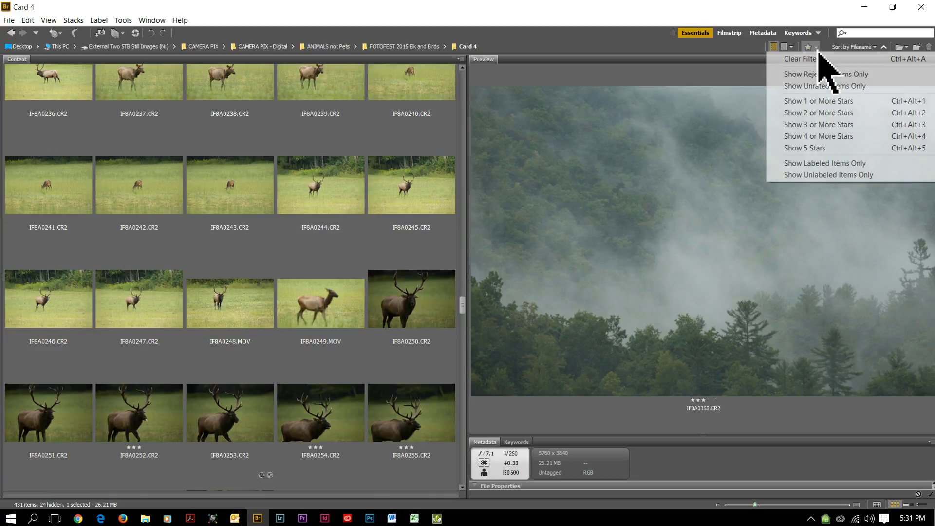
pyautogui.click(805, 125)
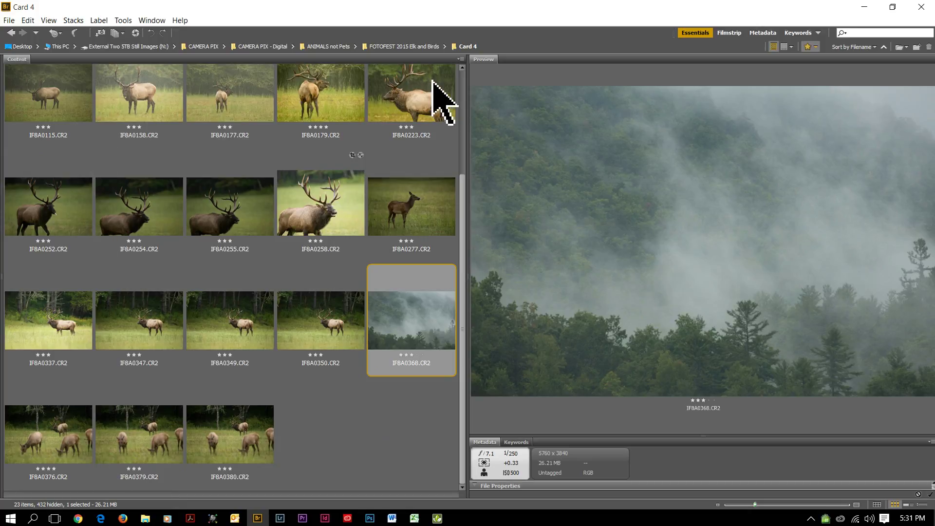
# Preview the rated elk photos IF8A0258.CR2 and IF8A0158.CR2.
pyautogui.click(323, 239)
pyautogui.click(325, 241)
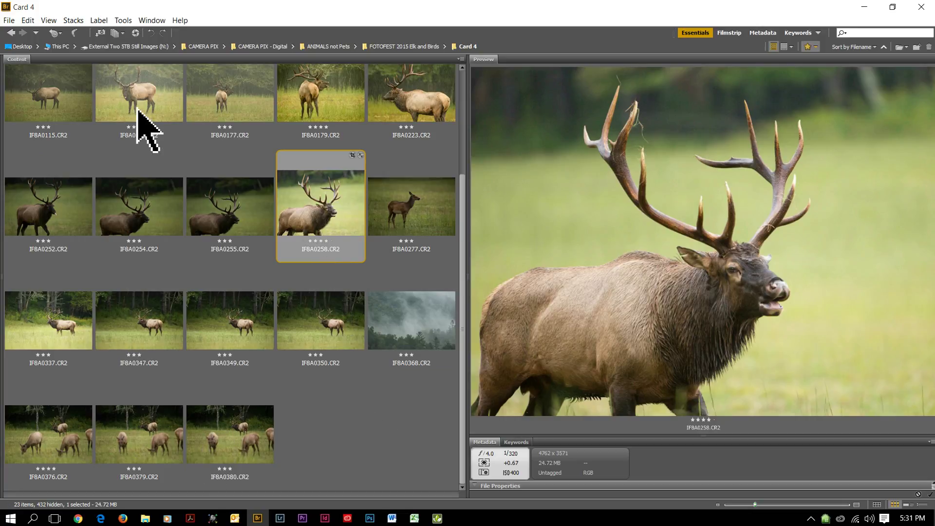
pyautogui.click(173, 113)
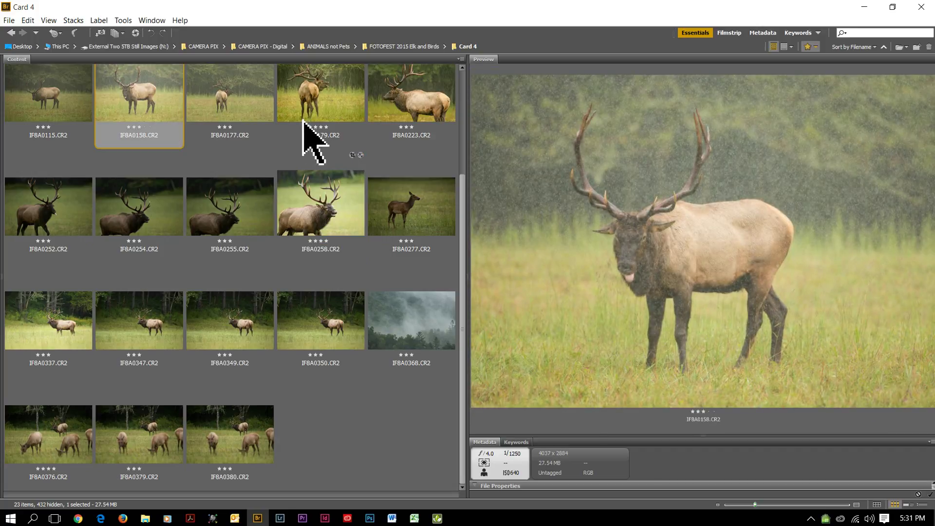
# Open the rainy elk photo IF8A0177.CR2 in Camera Raw.
pyautogui.click(258, 118)
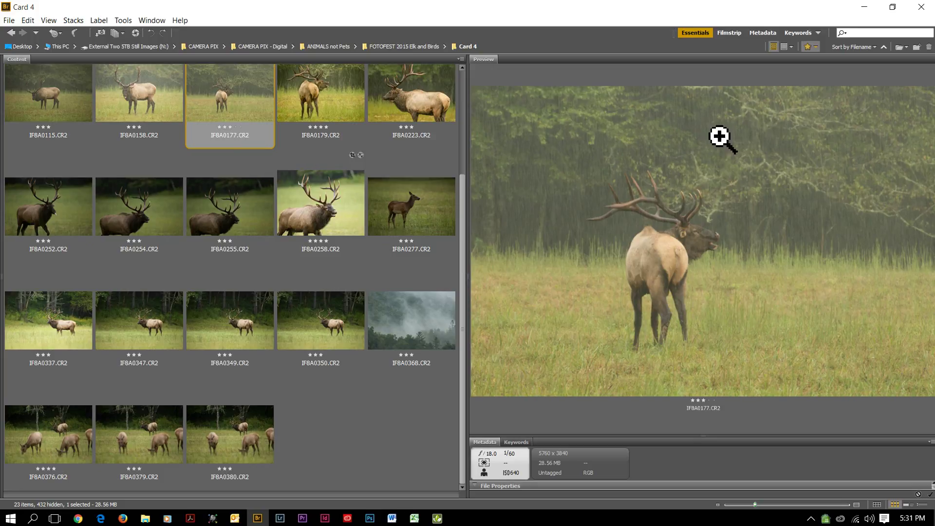
pyautogui.rightClick(219, 92)
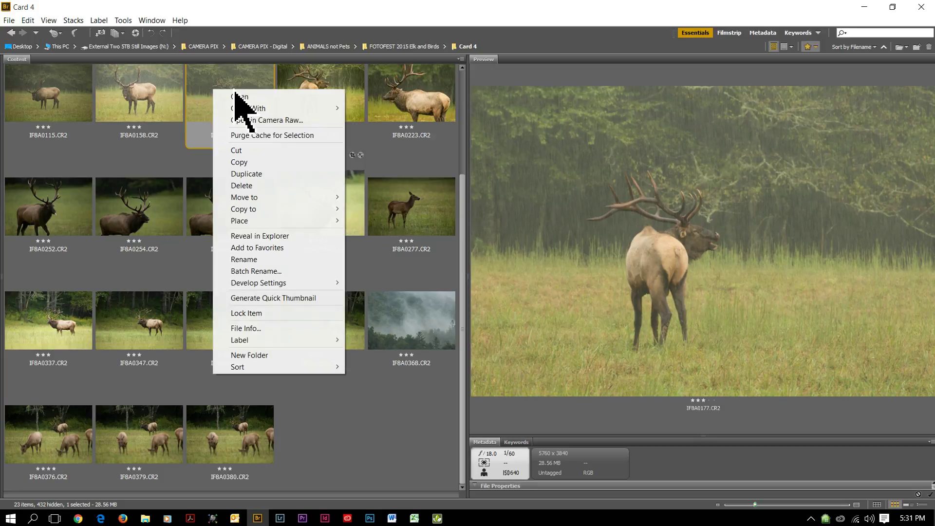
pyautogui.click(257, 119)
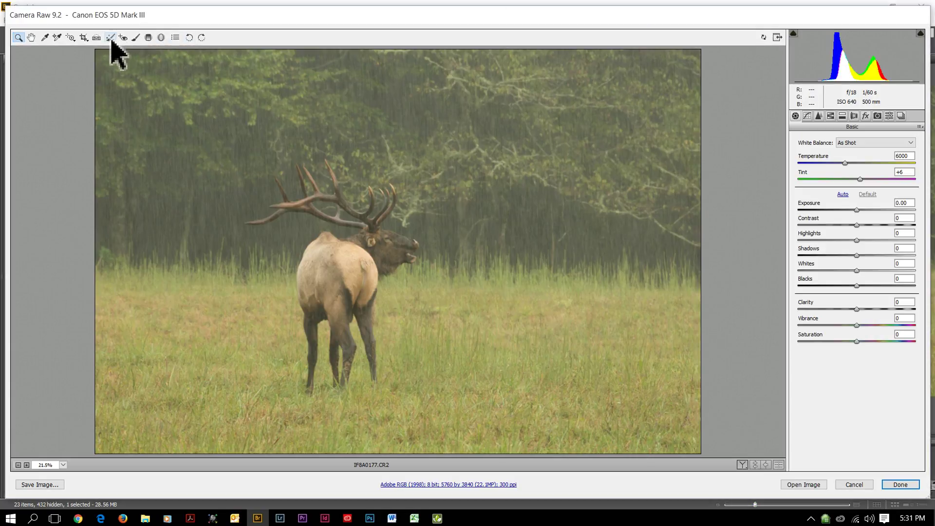
# Crop the photo closer around the elk to about 3713 by 2475 pixels, leaving more space in front of its face.
pyautogui.click(85, 38)
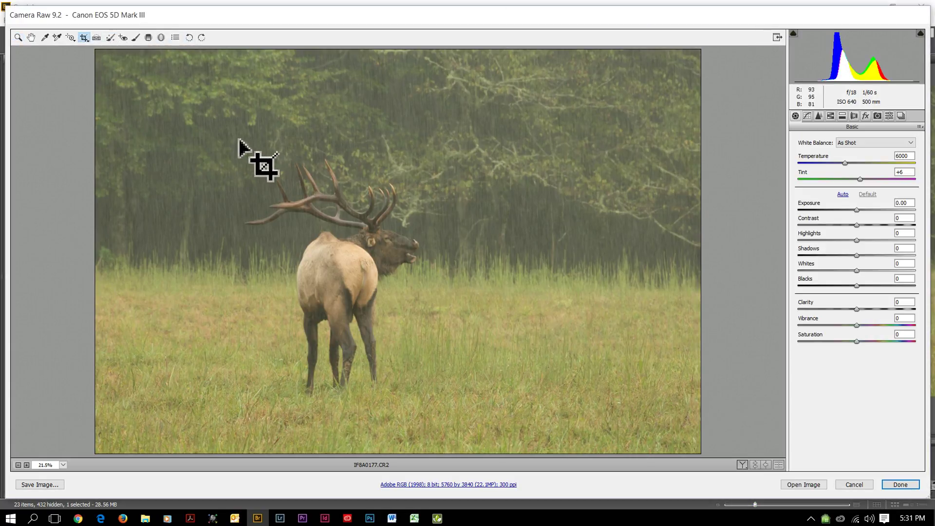
pyautogui.moveTo(211, 141); pyautogui.dragTo(599, 444)
pyautogui.moveTo(485, 339); pyautogui.dragTo(484, 338)
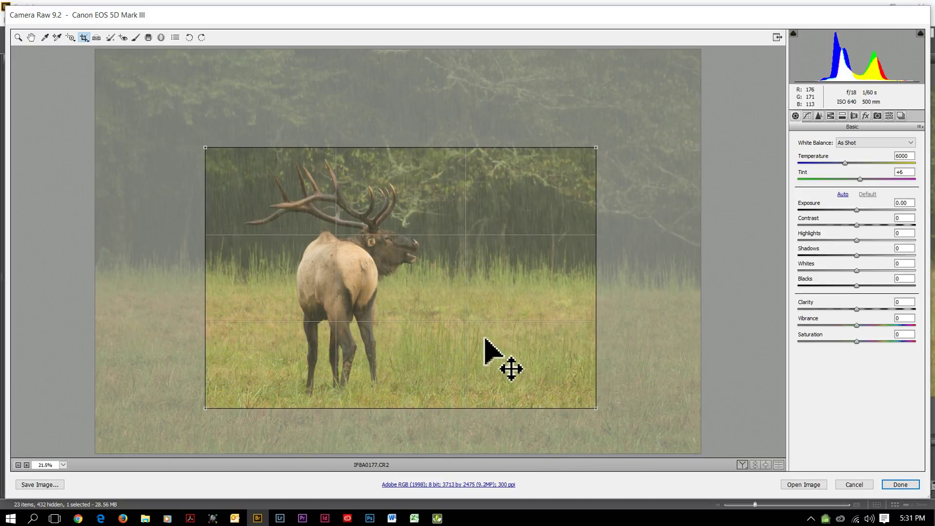
pyautogui.press('z')
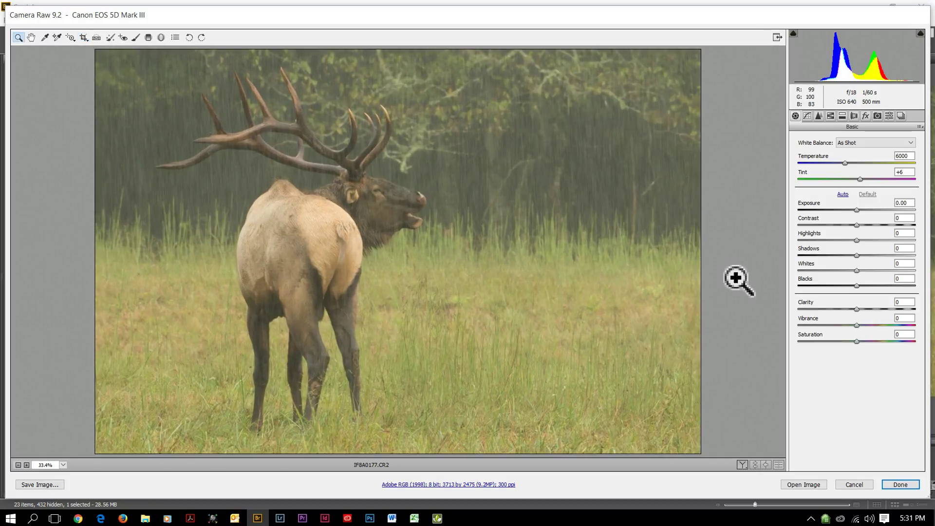
# Set the clarity to +63 and add a dark post-crop vignette with an amount of -17.
pyautogui.moveTo(866, 310); pyautogui.dragTo(896, 308)
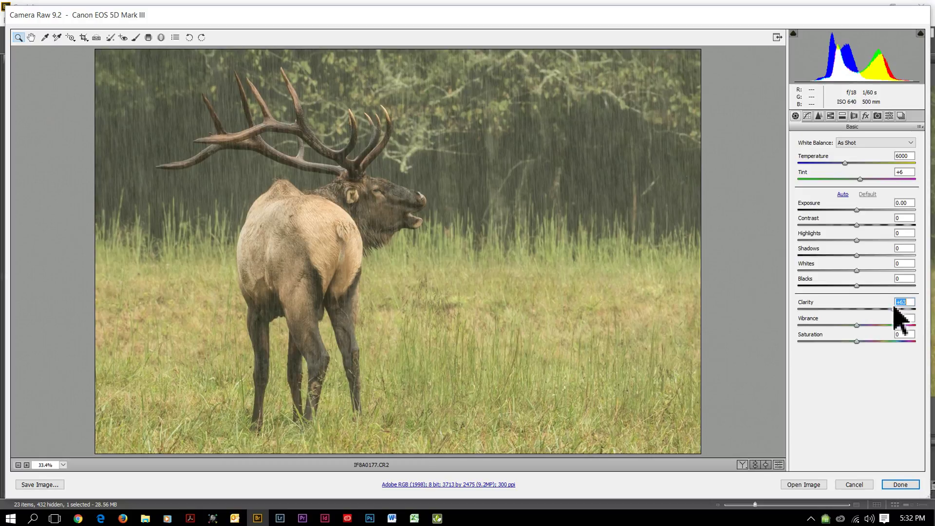
pyautogui.click(867, 117)
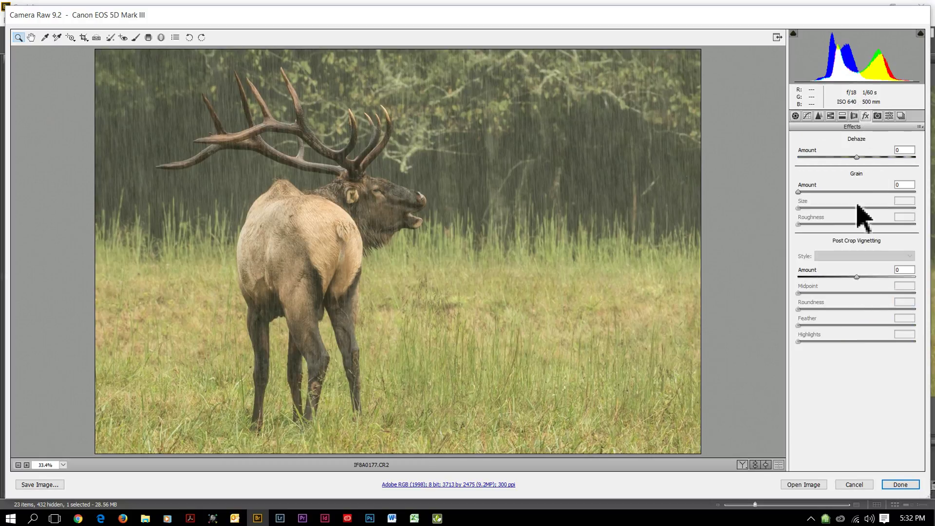
pyautogui.moveTo(859, 278); pyautogui.dragTo(847, 280)
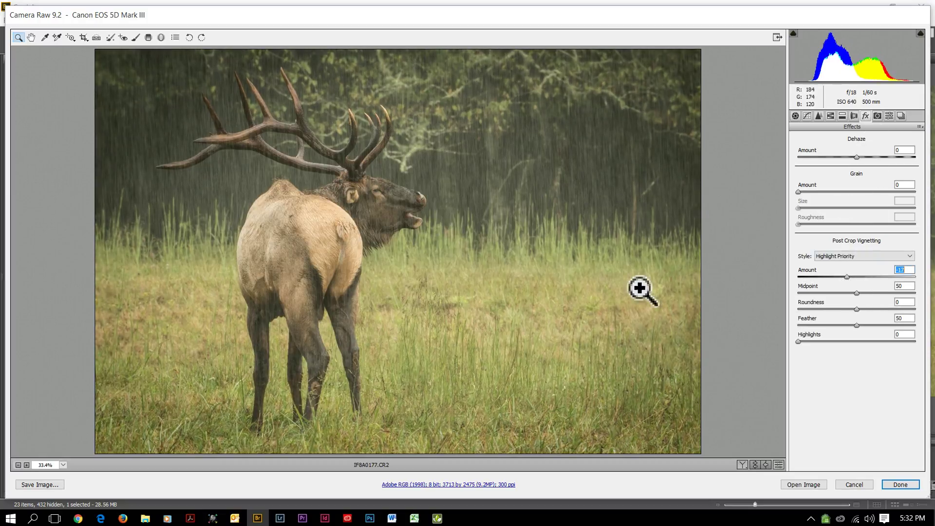
# Set the clarity to +46 and the vibrance to +42, and apply the edits without opening the image.
pyautogui.click(795, 116)
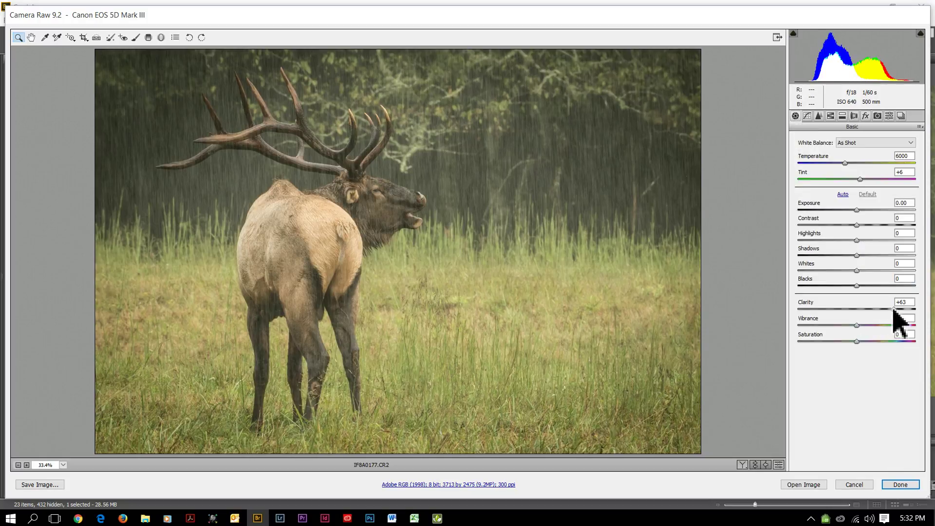
pyautogui.moveTo(889, 312)
pyautogui.mouseDown()
pyautogui.moveTo(872, 312)
pyautogui.moveTo(883, 310)
pyautogui.moveTo(880, 324)
pyautogui.mouseUp()
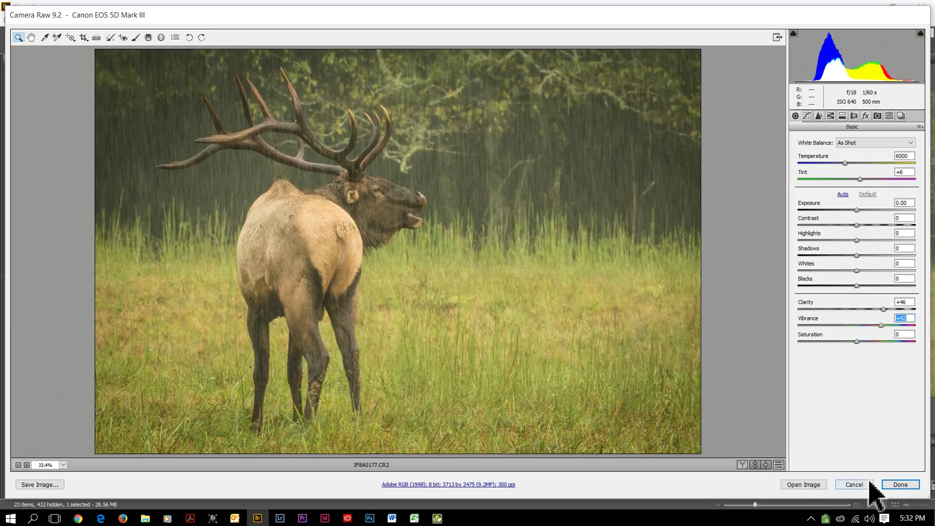
pyautogui.click(894, 484)
# Select IF8A0179.CR2 and resize the panes, narrowing the thumbnail area and making the metadata area much taller.
pyautogui.press('Right')
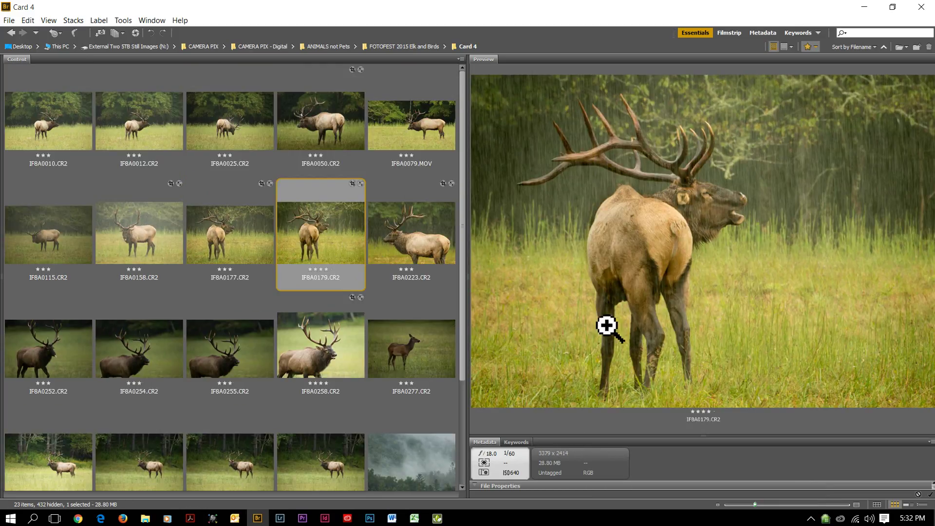
pyautogui.moveTo(475, 379); pyautogui.dragTo(375, 379)
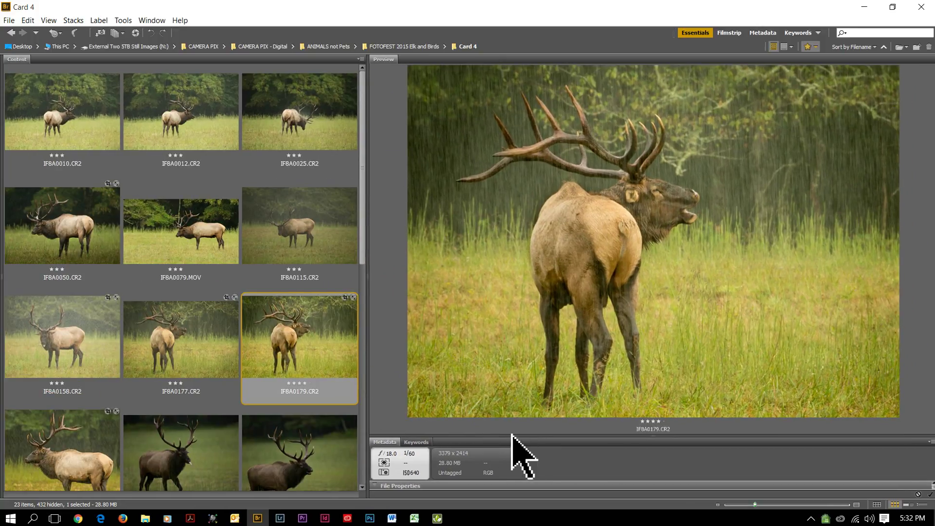
pyautogui.moveTo(533, 443); pyautogui.dragTo(543, 217)
# Collapse the File Properties, Camera Data (Exif) and GPS metadata sections to reach the Camera Raw settings of IF8A0179.CR2.
pyautogui.click(375, 261)
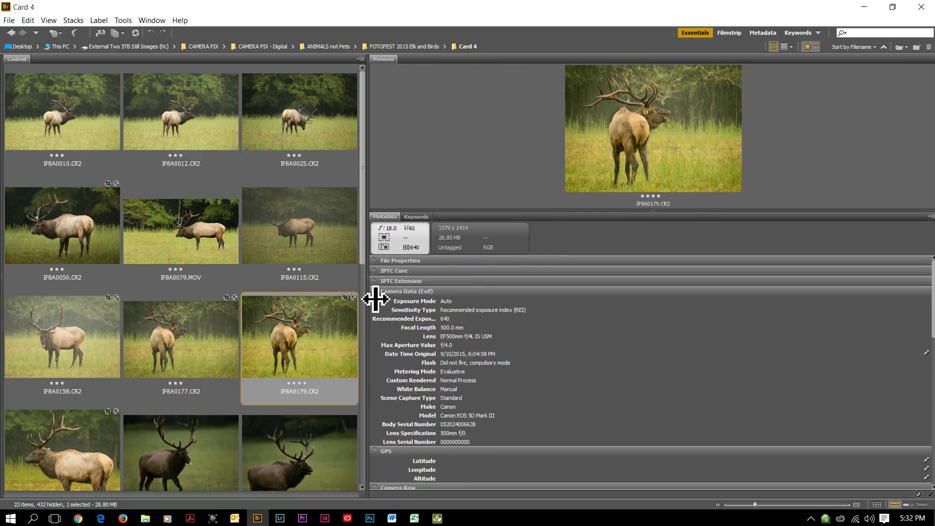
pyautogui.click(376, 292)
pyautogui.click(375, 302)
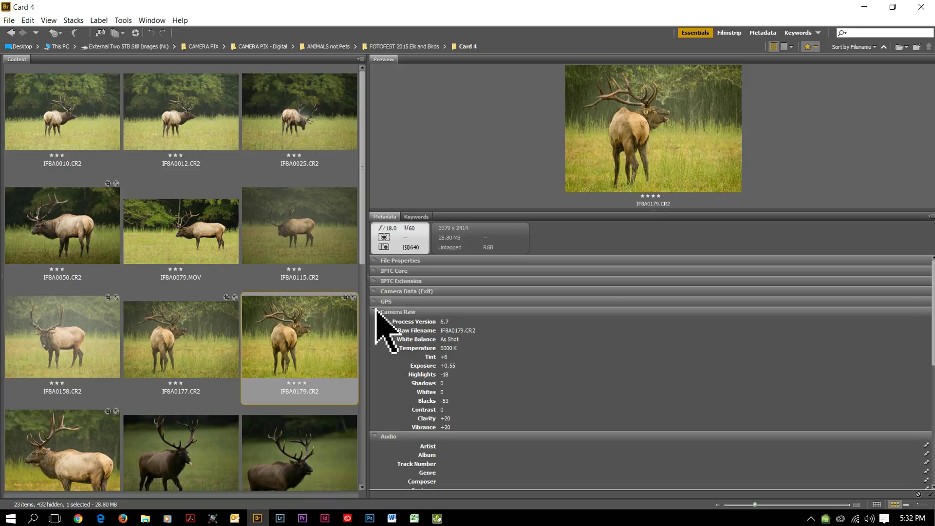
# Collapse the Camera Raw, Audio, Video, DICOM and Mobile SWF metadata sections so that only the section headings remain.
pyautogui.click(375, 312)
pyautogui.click(376, 322)
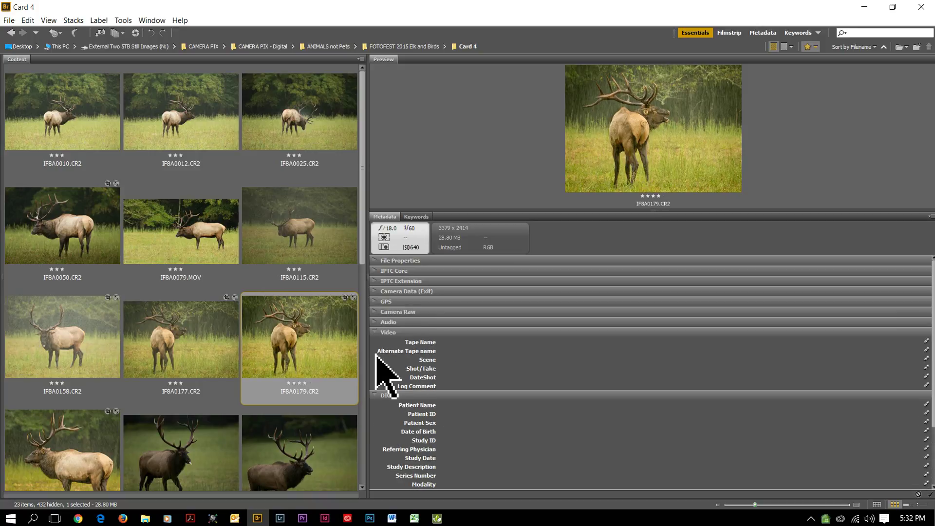
pyautogui.click(375, 332)
pyautogui.click(378, 342)
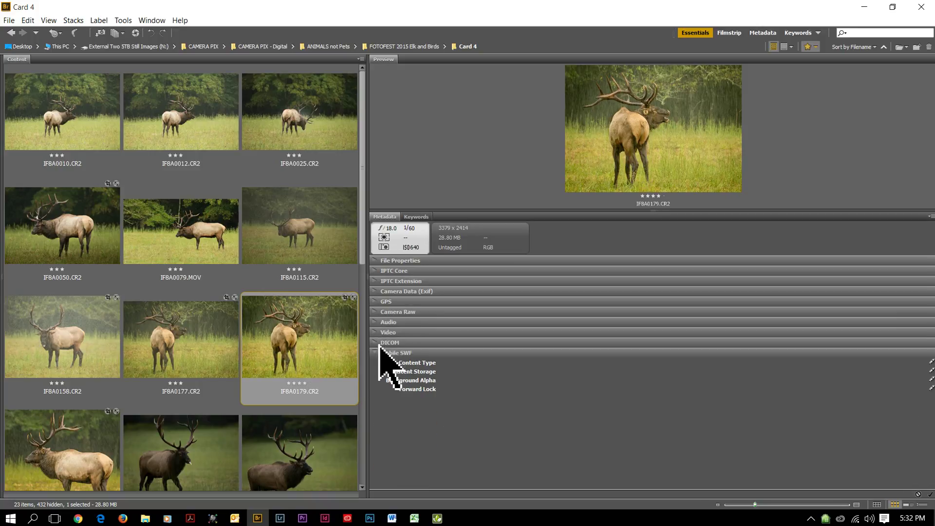
pyautogui.click(376, 352)
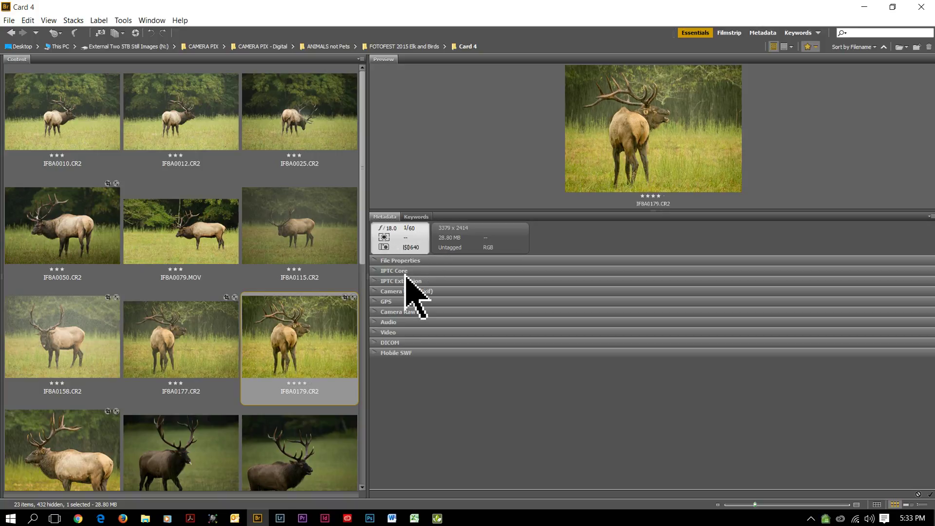
# Expand the File Properties and Camera Data (Exif) sections of IF8A0179.CR2 and review the camera and lens details.
pyautogui.click(375, 261)
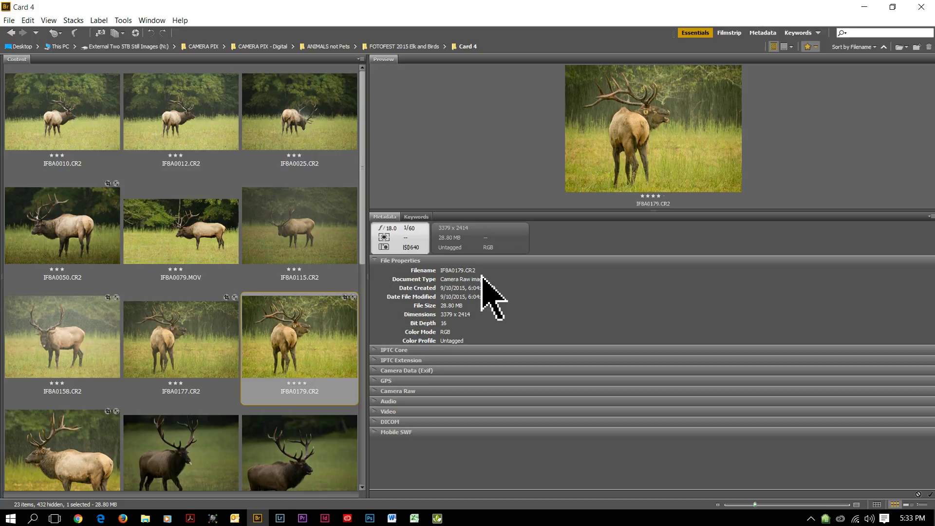
pyautogui.click(379, 370)
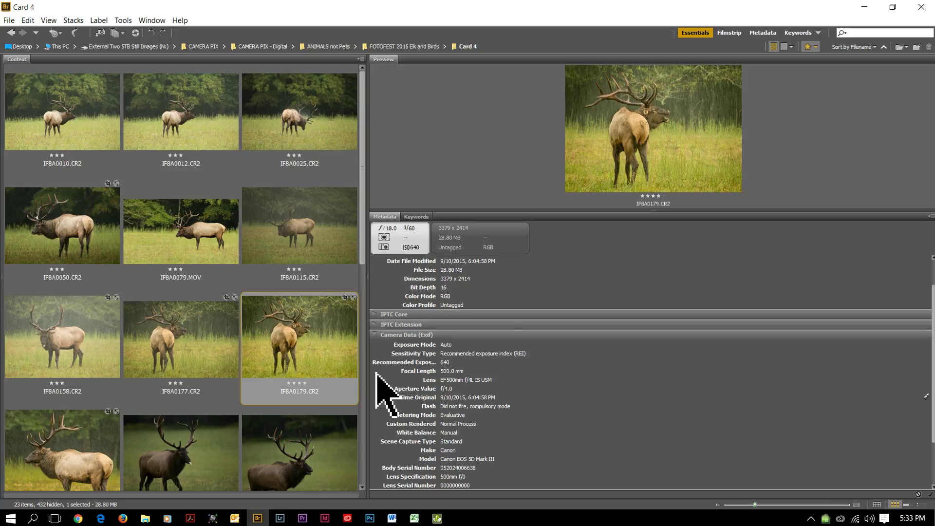
pyautogui.scroll(-1, 545, 407)
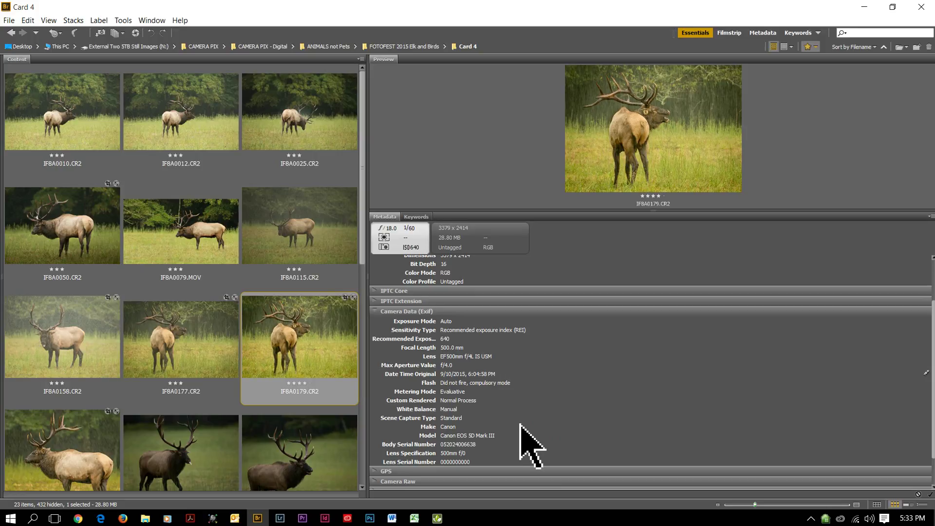
pyautogui.scroll(-2, 531, 445)
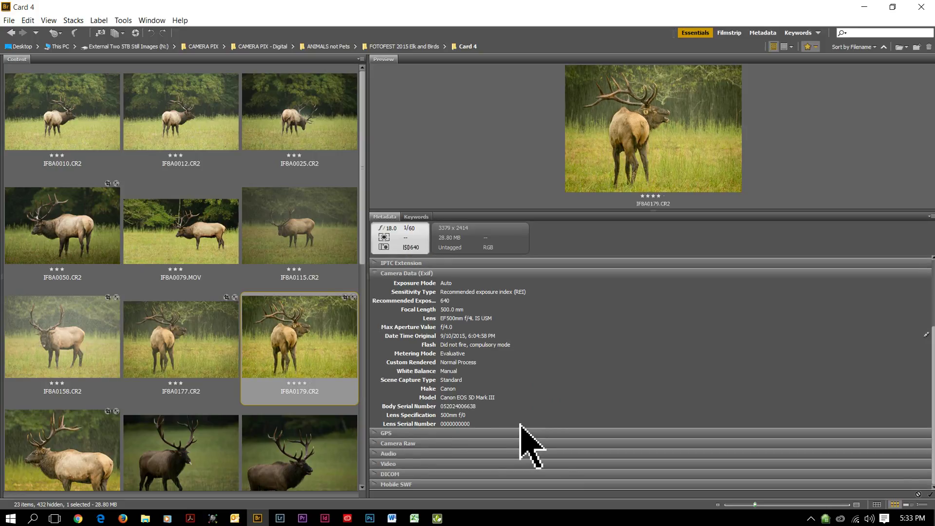
# Expand the Camera Raw metadata section below the Exif data and collapse it again.
pyautogui.click(376, 444)
pyautogui.scroll(-2, 382, 455)
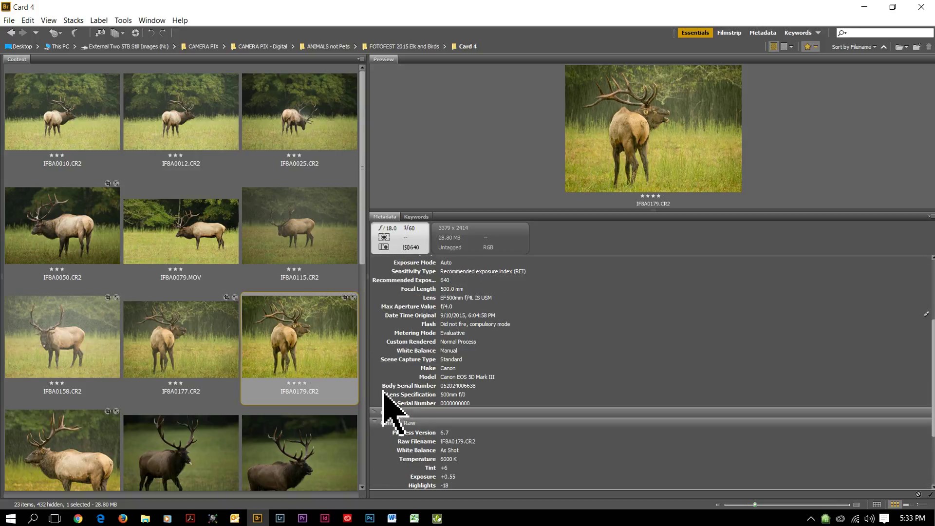
pyautogui.click(375, 423)
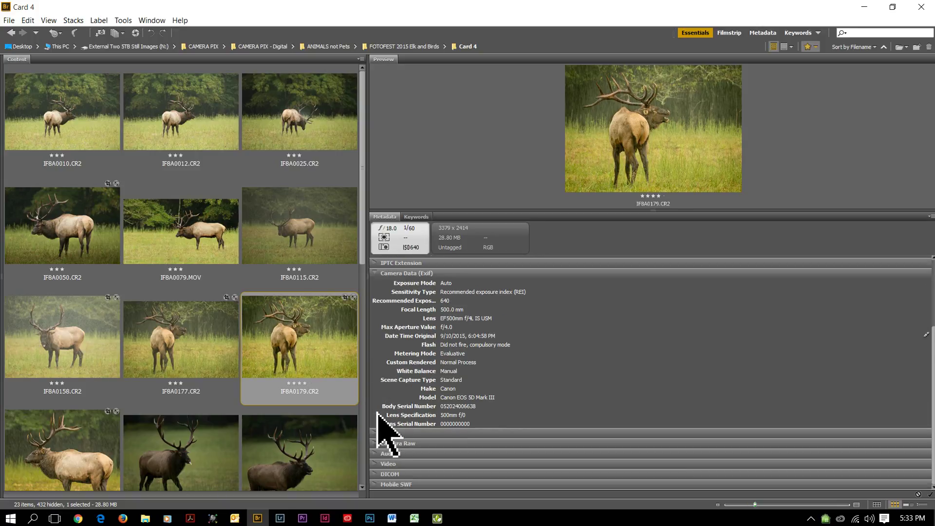
# Look through the IPTC Extension fields of IF8A0179.CR2 and collapse that section again.
pyautogui.click(375, 263)
pyautogui.scroll(-5, 521, 381)
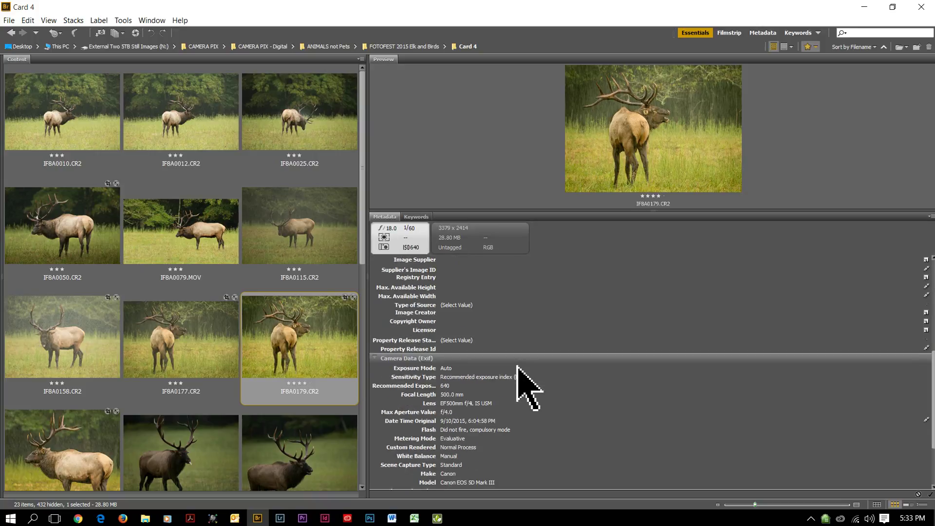
pyautogui.scroll(5, 516, 369)
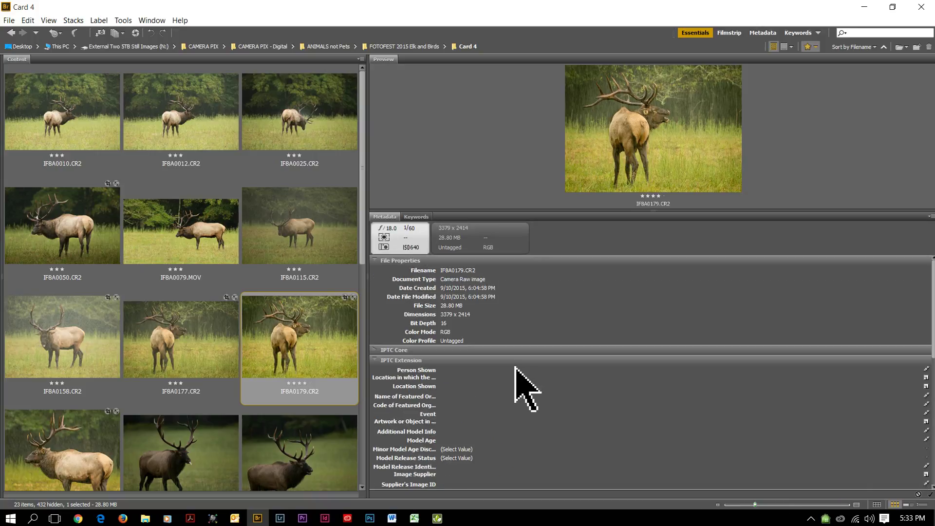
pyautogui.click(375, 360)
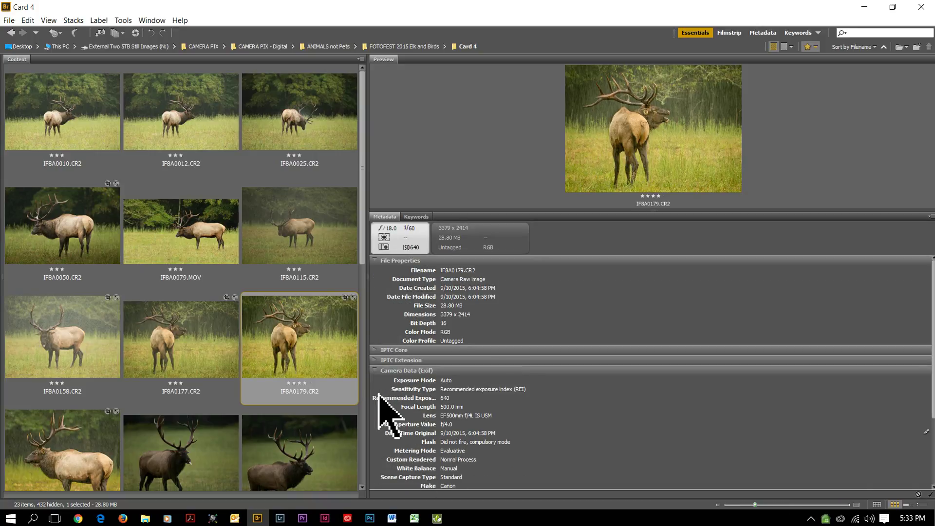
# Expand the Camera Raw, DICOM and Mobile SWF metadata sections to view the raw adjustments and the remaining fields.
pyautogui.scroll(-3, 408, 414)
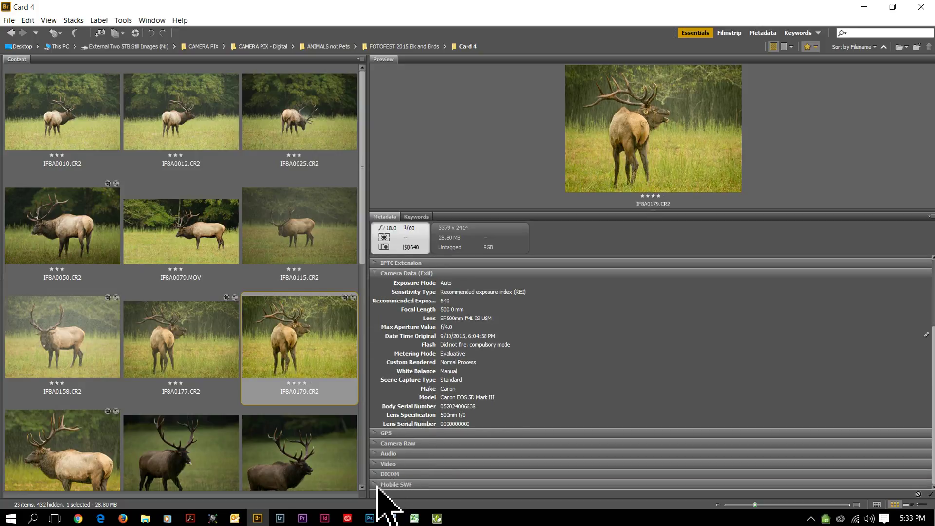
pyautogui.click(375, 444)
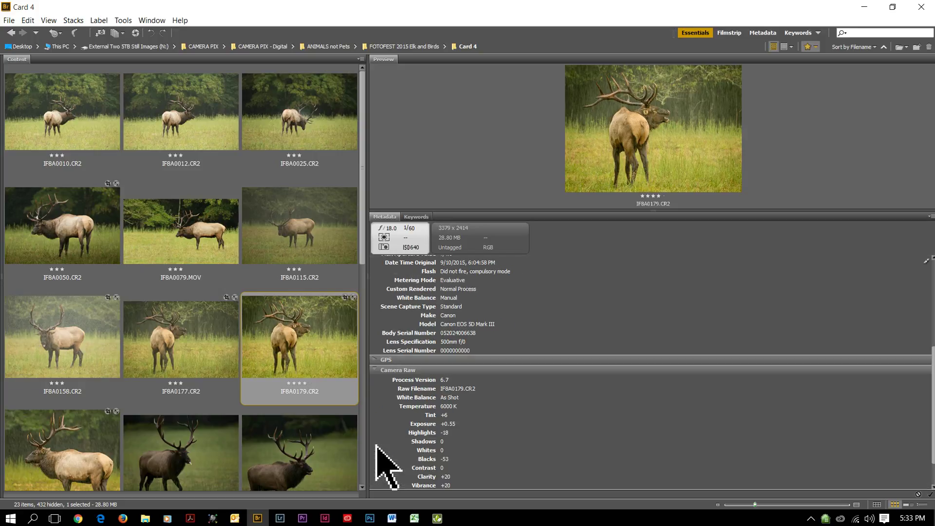
pyautogui.scroll(-2, 397, 457)
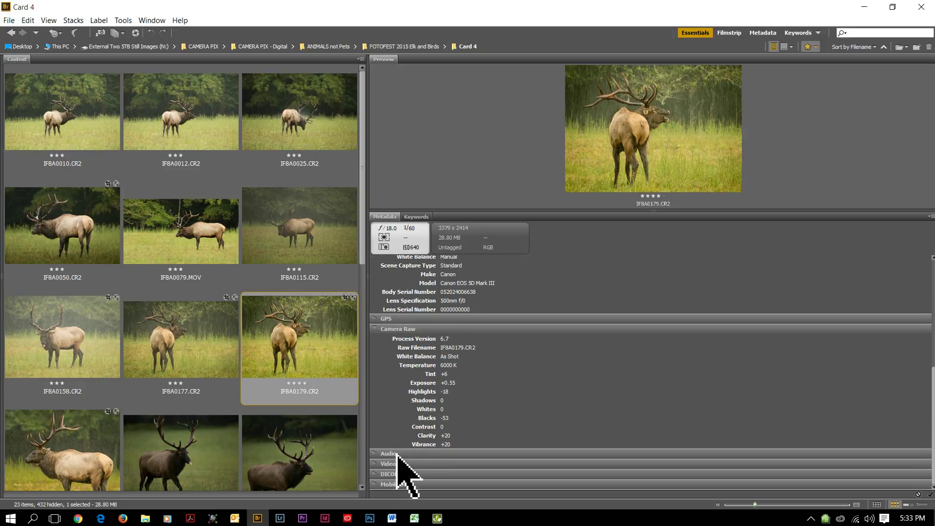
pyautogui.click(375, 475)
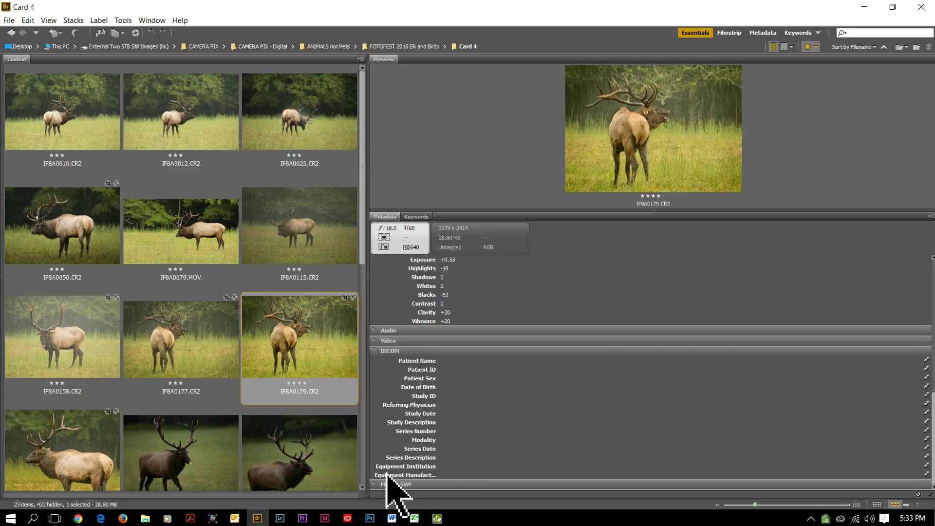
pyautogui.click(379, 480)
# Expand the IPTC Core section and review its creator, description and copyright fields.
pyautogui.scroll(10, 386, 386)
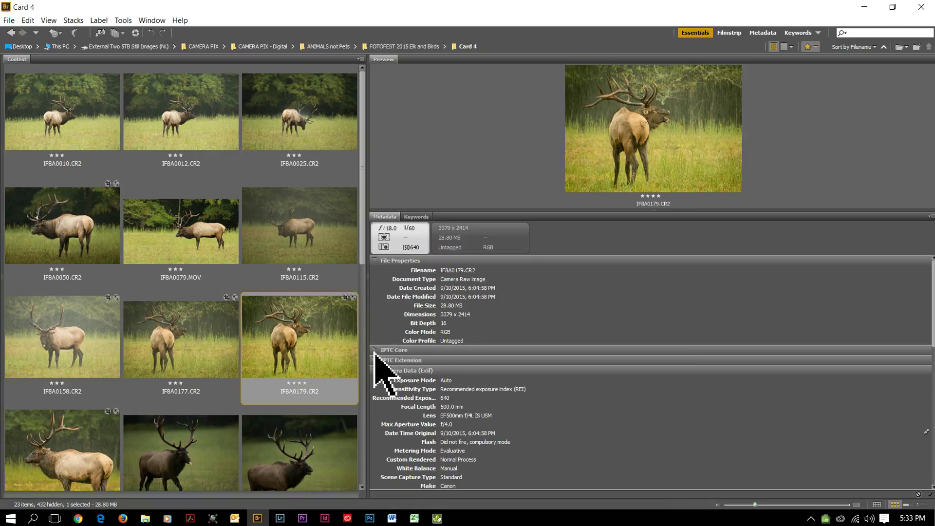
pyautogui.click(375, 350)
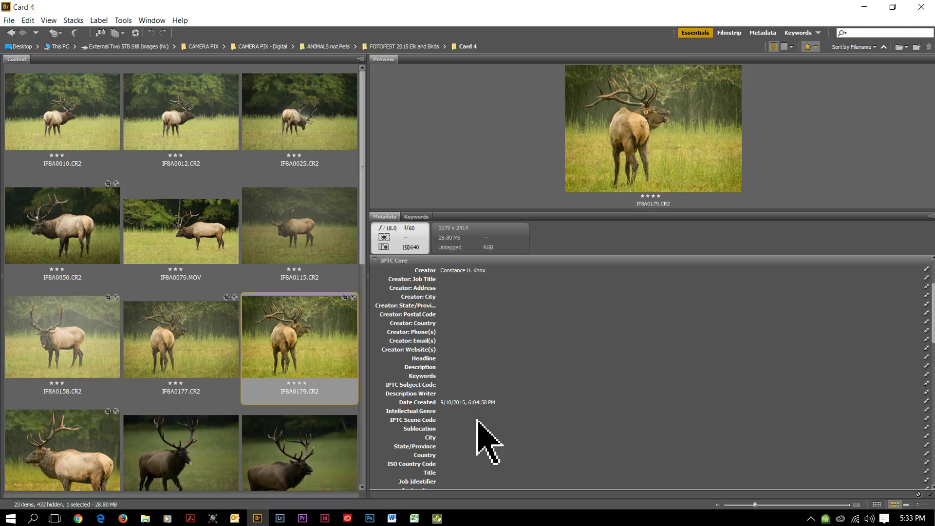
pyautogui.scroll(-3, 489, 440)
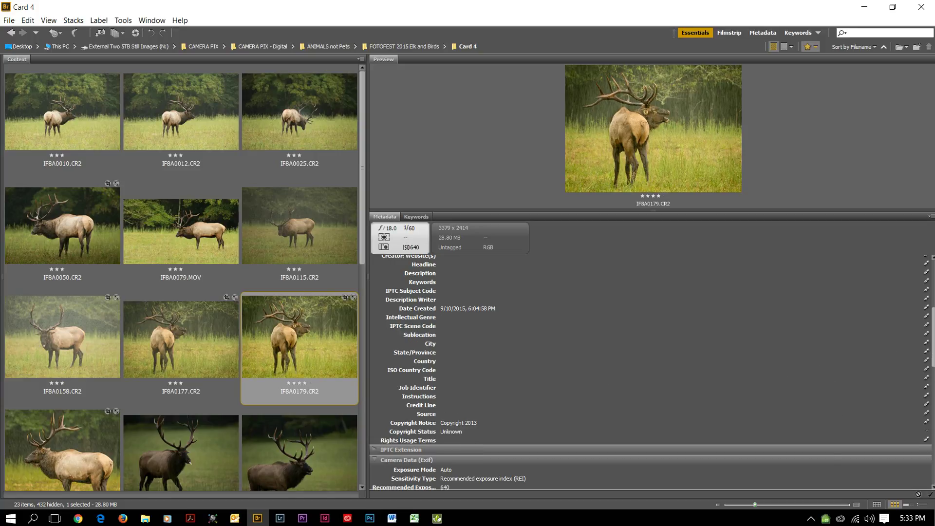
pyautogui.scroll(7, 651, 372)
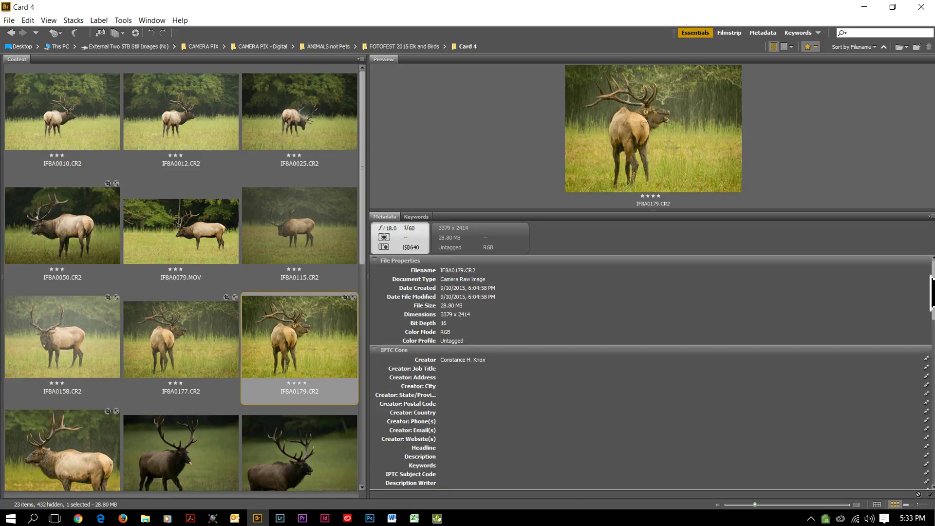
# Collapse the File Properties, IPTC Core, Camera Data (Exif) and Camera Raw metadata sections.
pyautogui.click(377, 262)
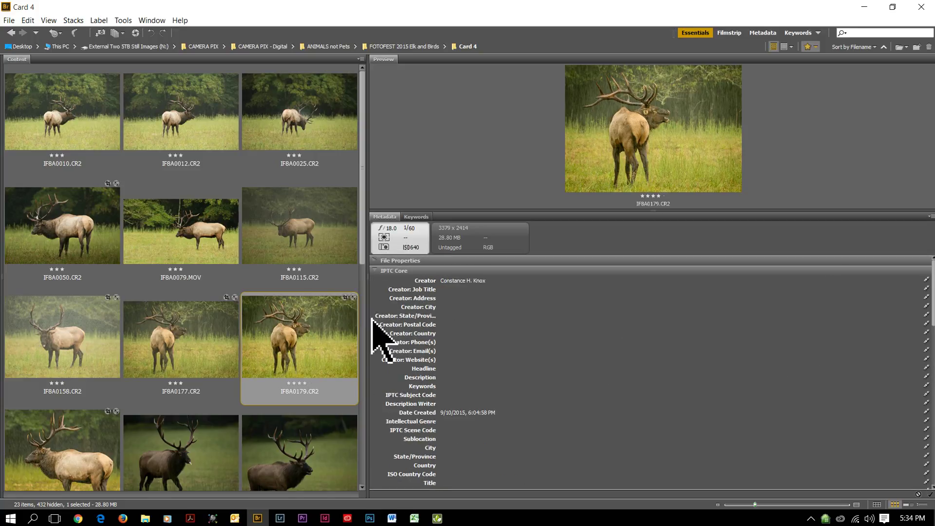
pyautogui.click(376, 270)
pyautogui.click(376, 281)
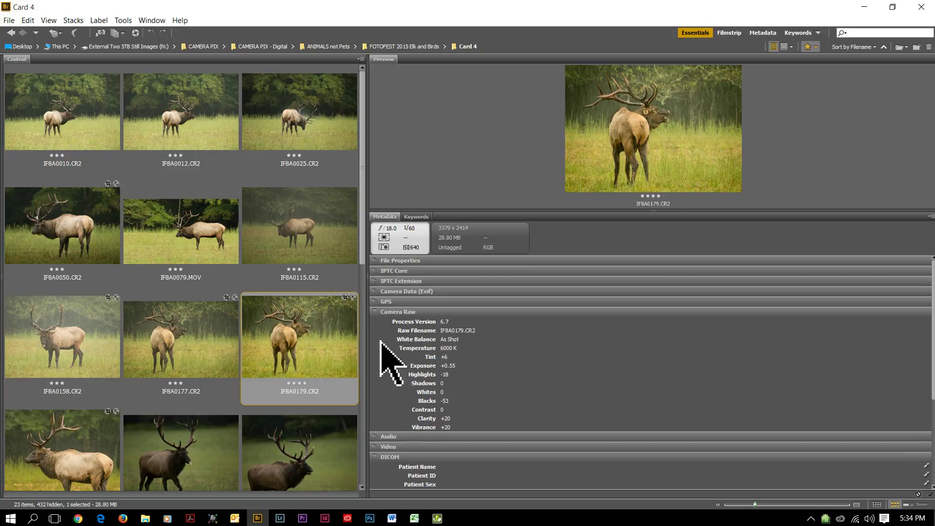
pyautogui.click(375, 312)
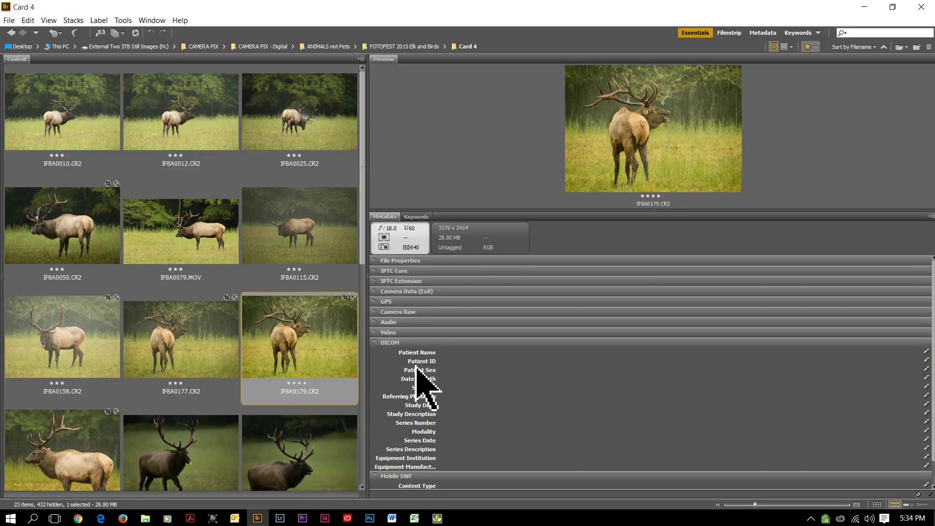